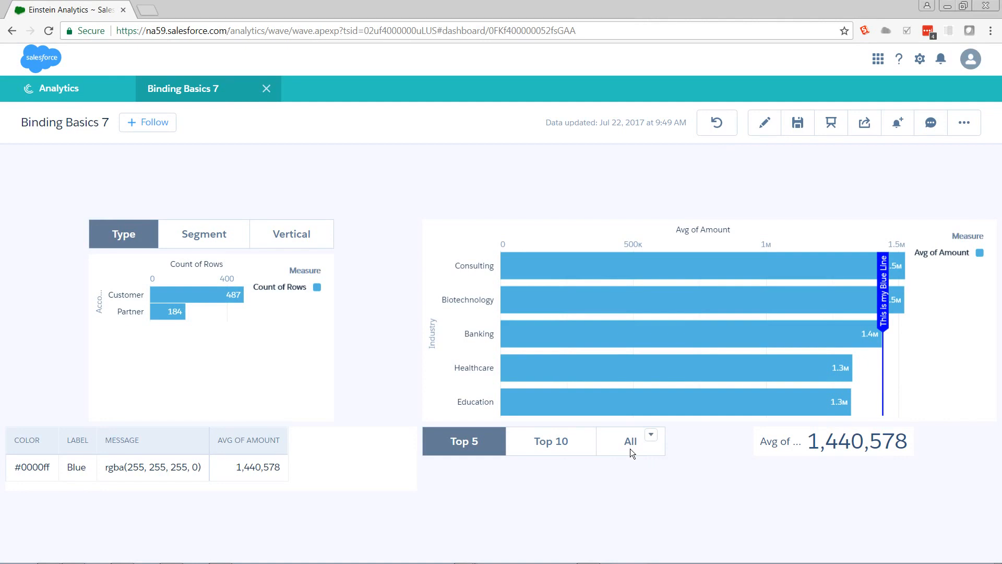
Step: Show all industries in the Avg of Amount chart and return it to the Top 5
{"action": "left_click", "coordinate": [631, 452]}
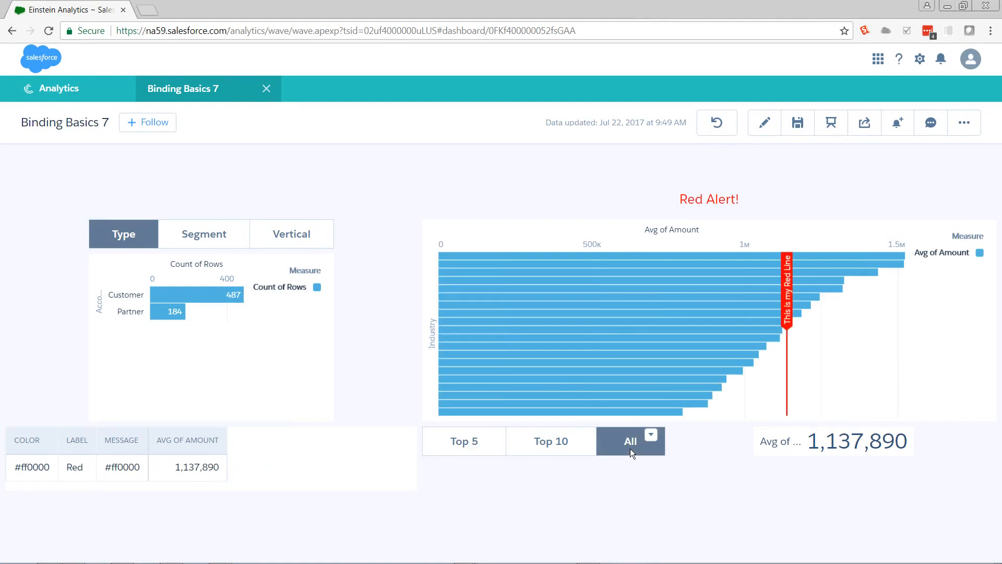
{"action": "left_click", "coordinate": [459, 441]}
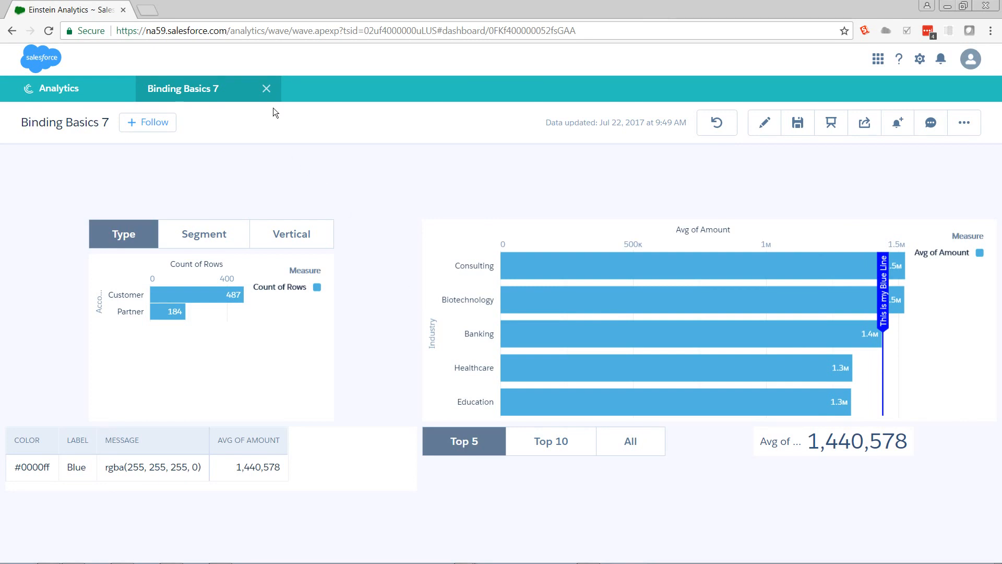
Step: Close the Binding Basics 7 dashboard and create a blank dashboard in the Dashboard Designer
{"action": "left_click", "coordinate": [268, 92]}
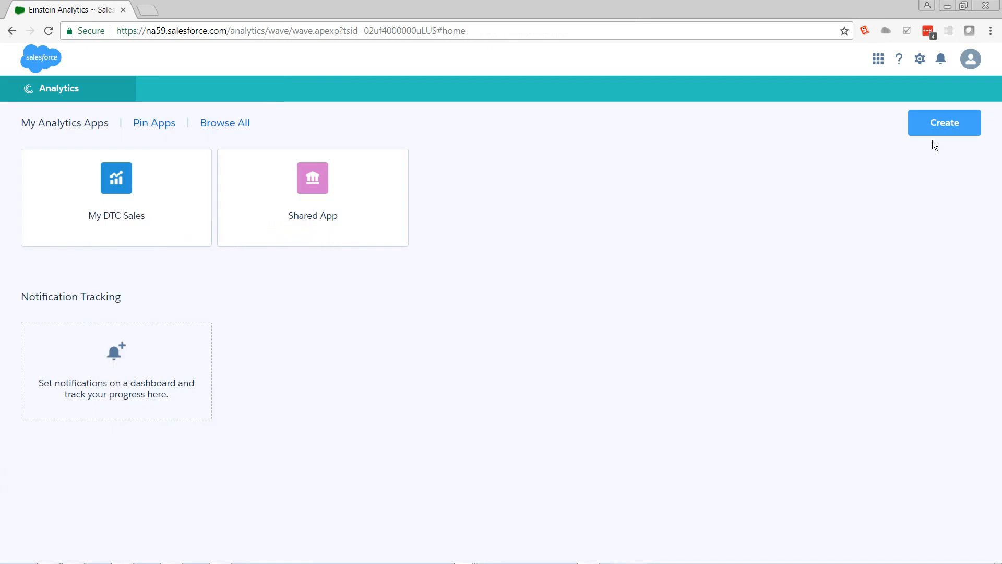
{"action": "left_click", "coordinate": [945, 127]}
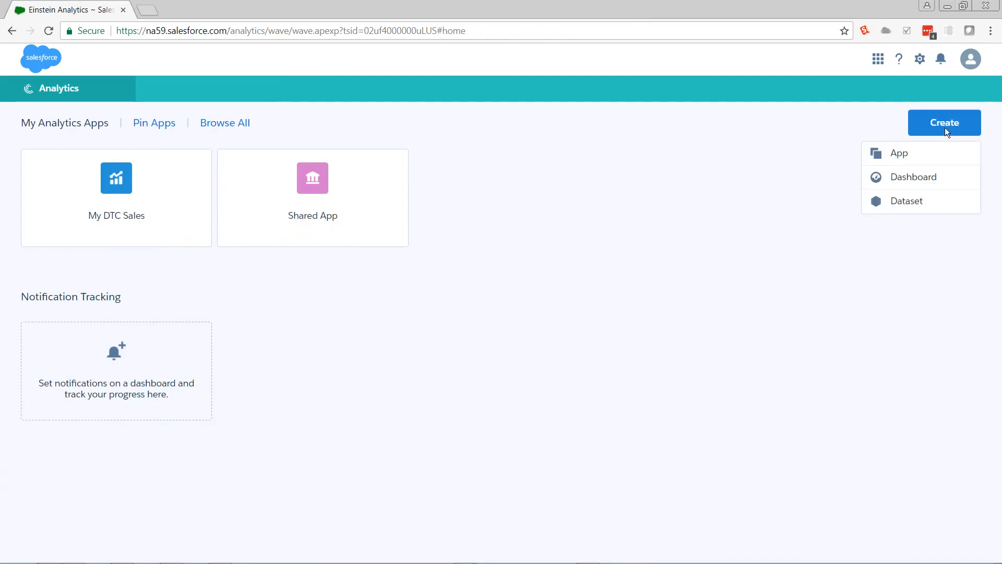
{"action": "left_click", "coordinate": [907, 177]}
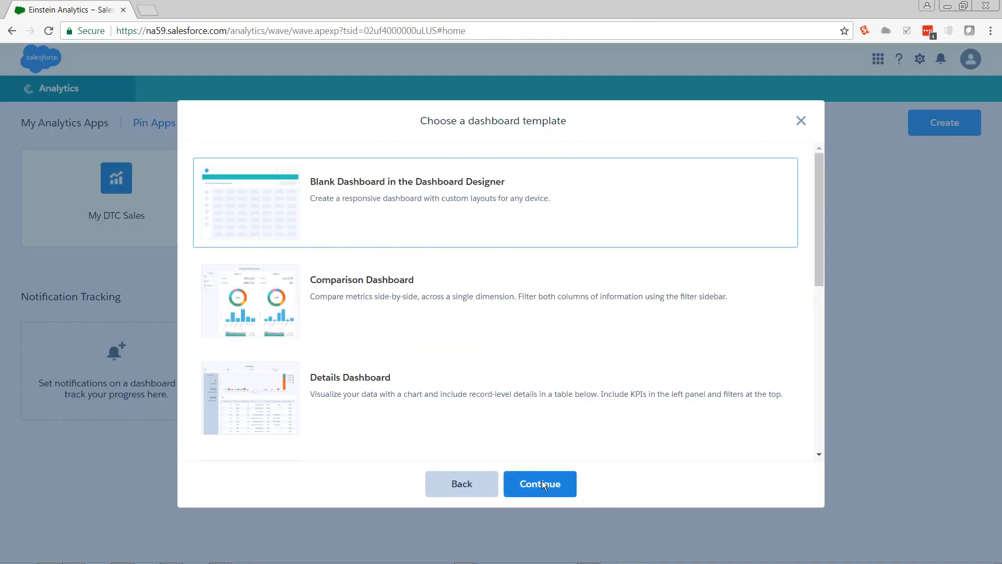
{"action": "left_click", "coordinate": [540, 484]}
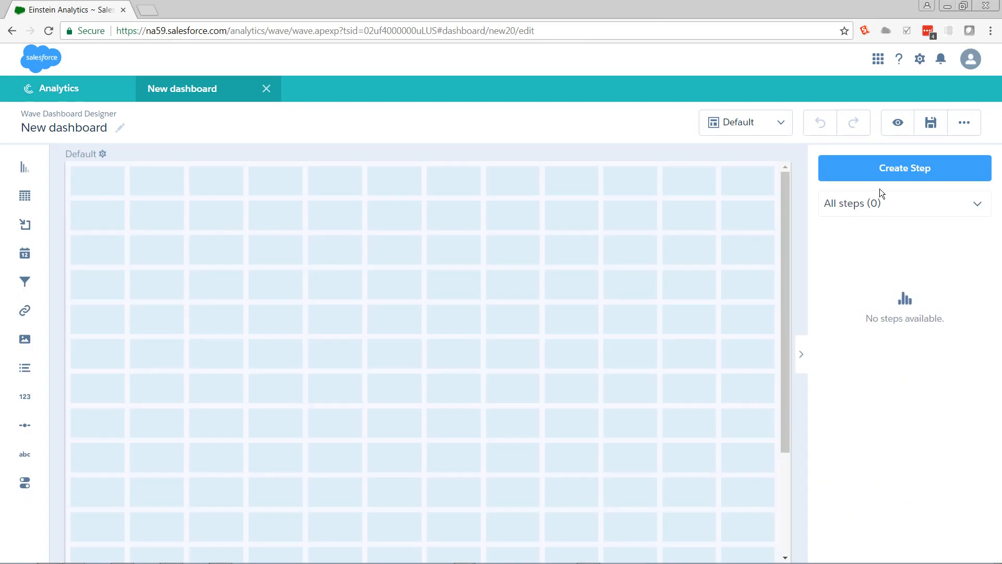
Step: Create a step from the DTC Opportunity dataset grouped by Industry and place its chart in the upper-left corner of the dashboard grid
{"action": "left_click", "coordinate": [883, 176]}
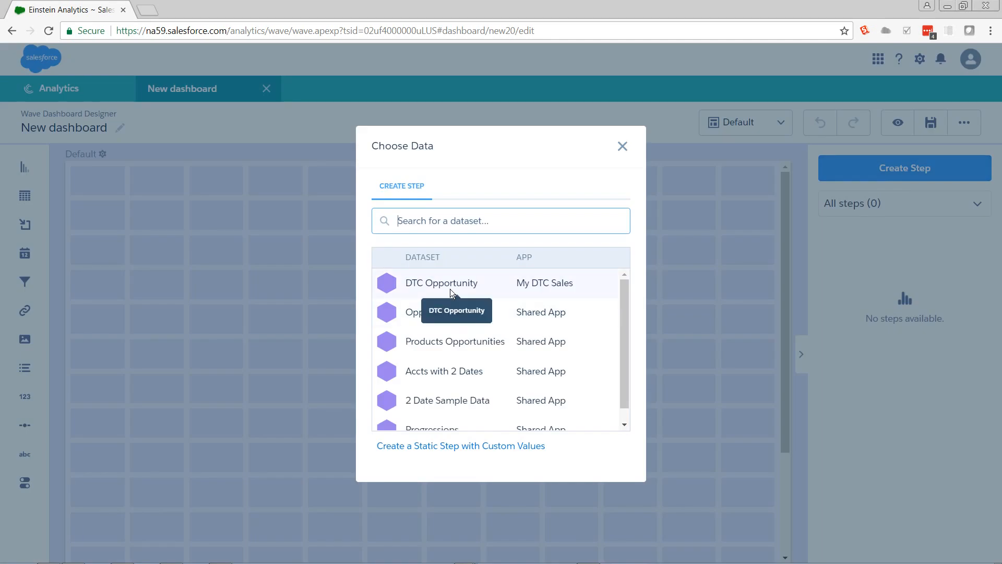
{"action": "left_click", "coordinate": [450, 289]}
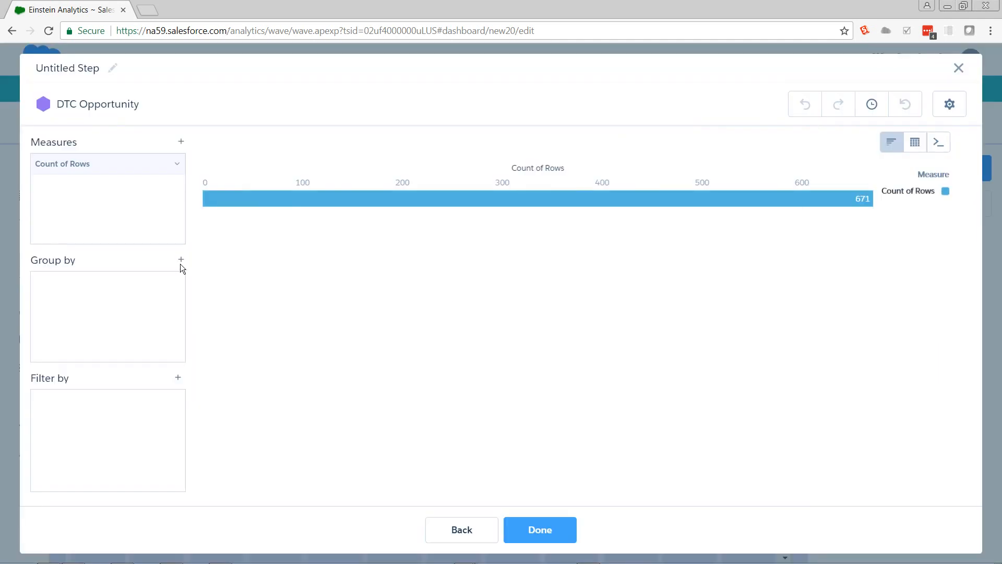
{"action": "left_click", "coordinate": [180, 264]}
{"action": "type", "text": "ind"}
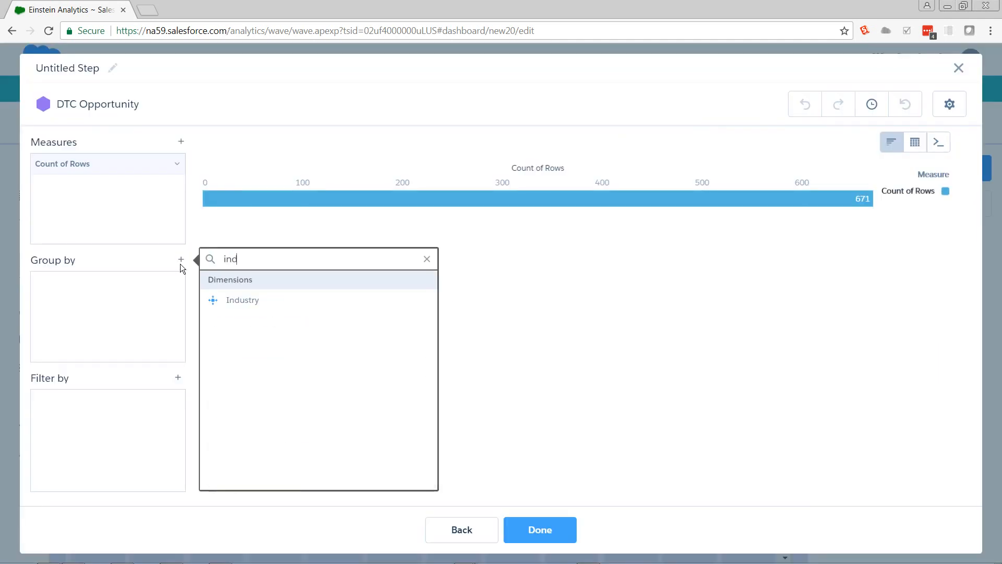
{"action": "left_click", "coordinate": [268, 300]}
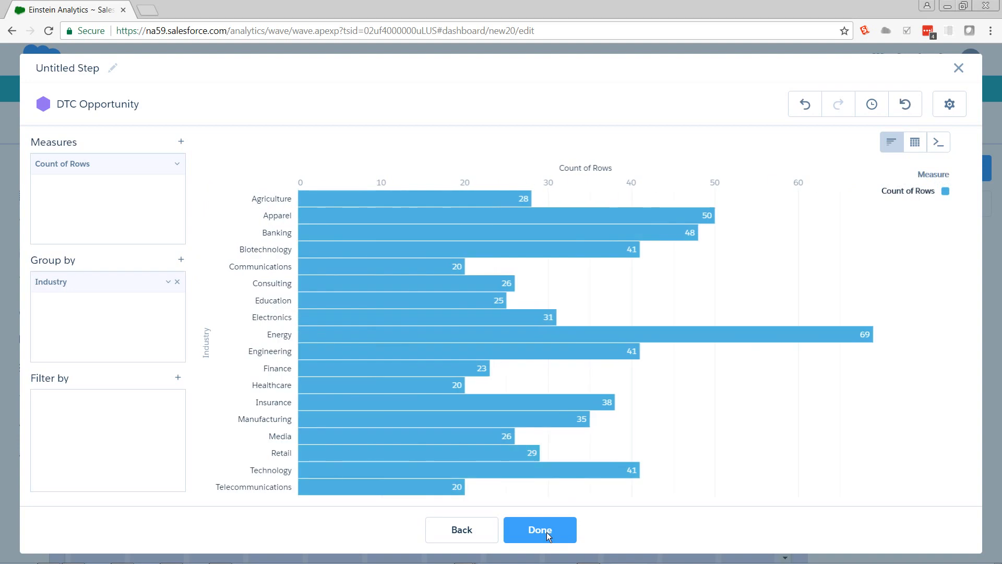
{"action": "left_click", "coordinate": [547, 532]}
{"action": "left_click_drag", "start_coordinate": [847, 230], "coordinate": [376, 234]}
{"action": "left_click", "coordinate": [675, 217]}
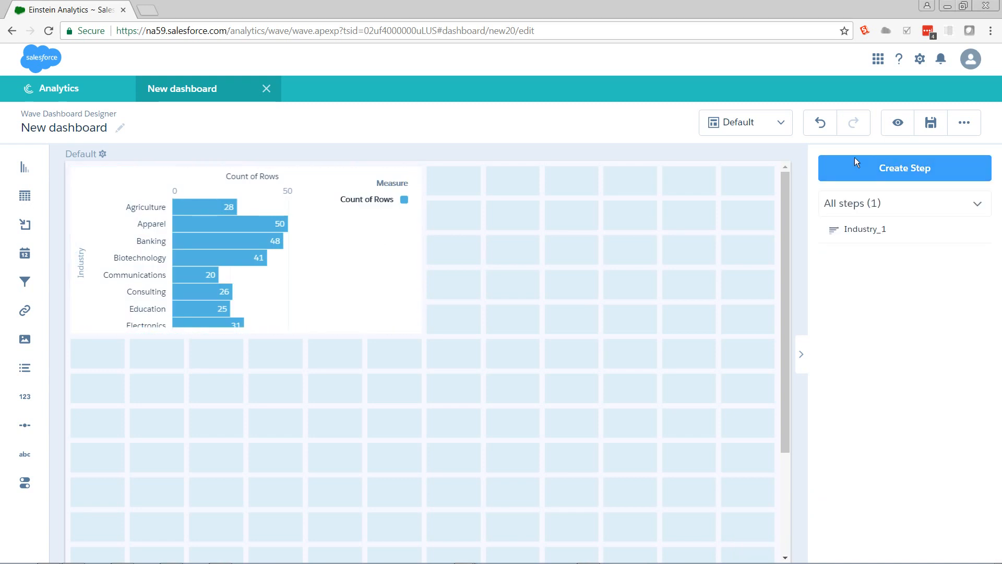
Step: Create a step from the DTC Opportunity dataset with rows grouped by Account Type
{"action": "left_click", "coordinate": [854, 161]}
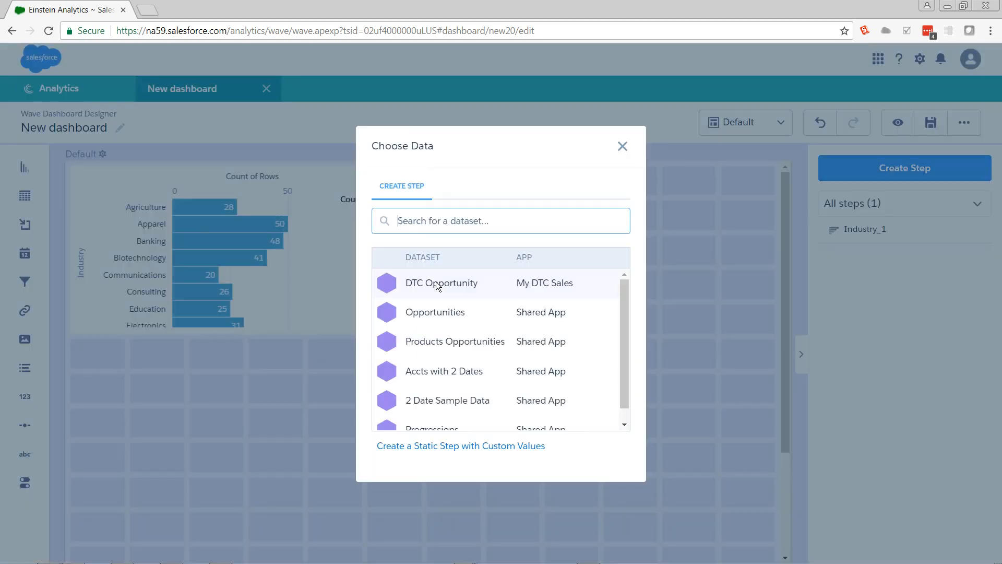
{"action": "left_click", "coordinate": [428, 284]}
{"action": "left_click", "coordinate": [182, 262]}
{"action": "type", "text": "ty"}
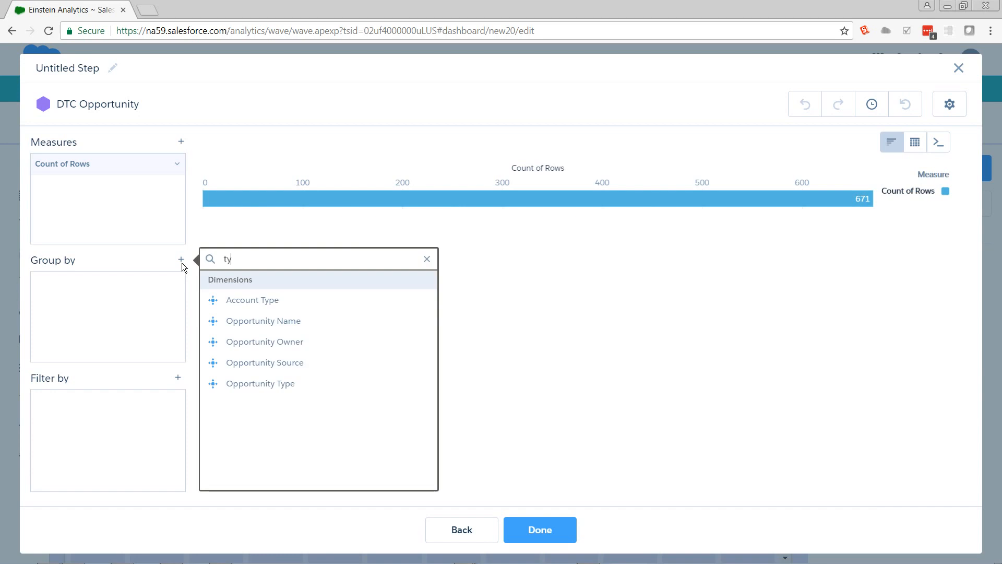
{"action": "left_click", "coordinate": [223, 304]}
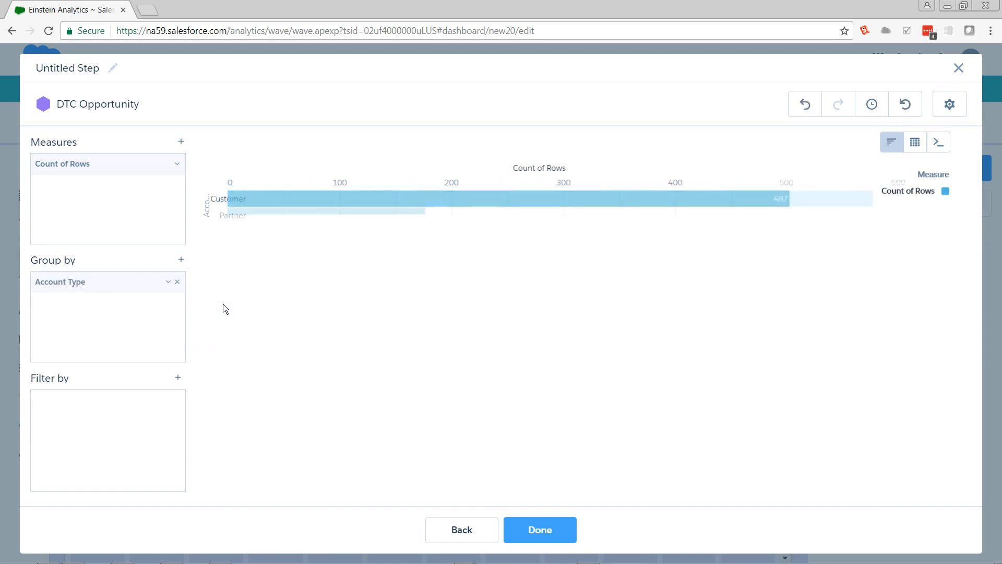
{"action": "left_click", "coordinate": [526, 532]}
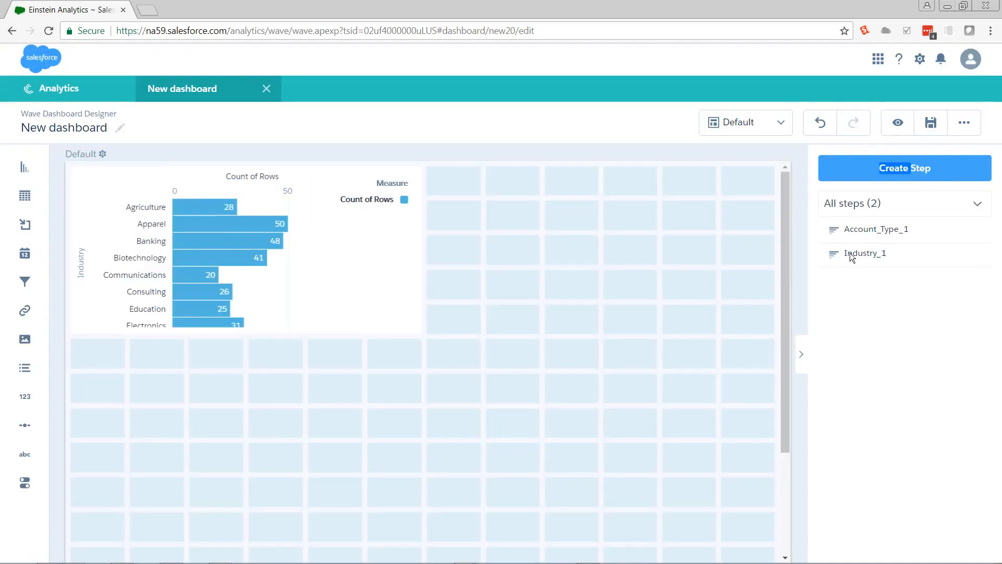
Step: Place the Account_Type_1 step as a chart below the Industry chart, leaving one empty grid row between them
{"action": "left_click_drag", "start_coordinate": [882, 229], "coordinate": [756, 242]}
{"action": "left_click_drag", "start_coordinate": [623, 246], "coordinate": [296, 345]}
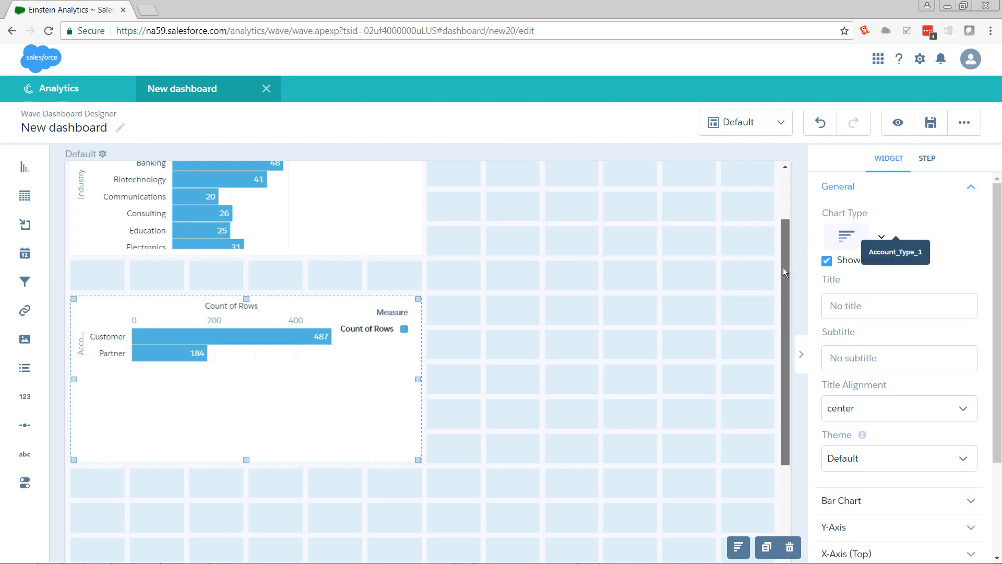
{"action": "scroll", "coordinate": [656, 219], "scroll_direction": "up", "scroll_amount": 3}
{"action": "left_click", "coordinate": [656, 218]}
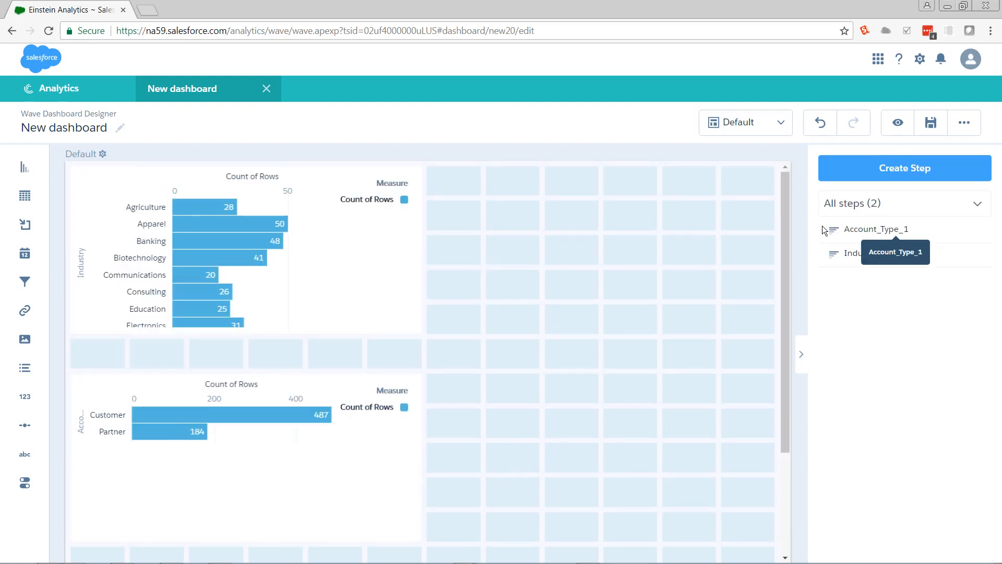
Step: Create a step from the Opportunities dataset grouped by Account.Industry and place its chart beside the DTC Industry chart
{"action": "left_click", "coordinate": [888, 175]}
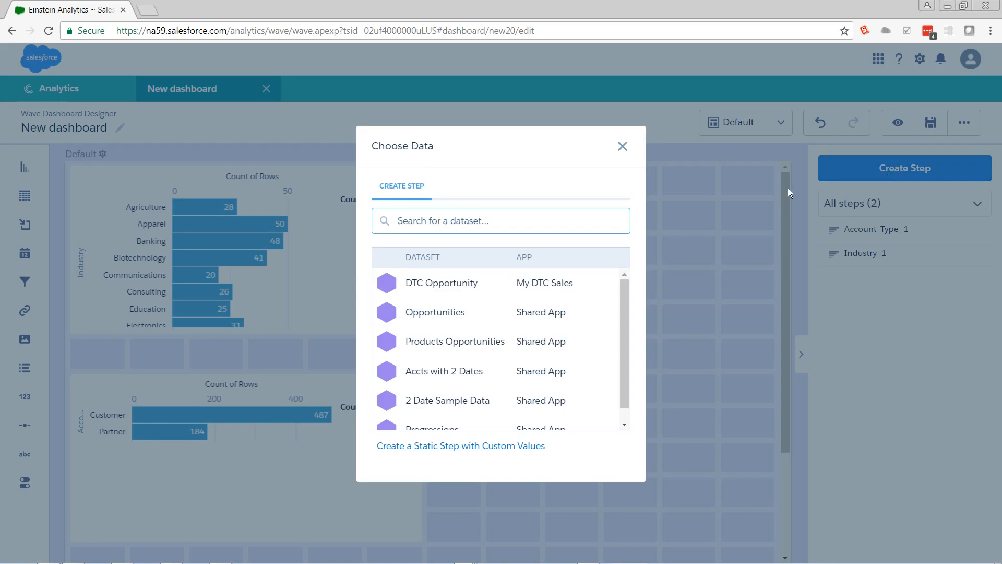
{"action": "left_click", "coordinate": [454, 312]}
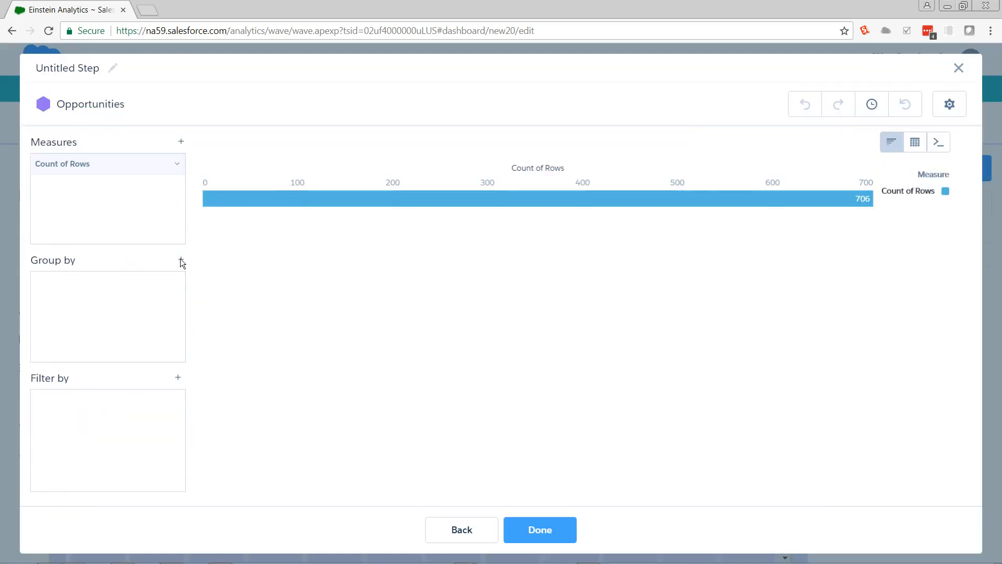
{"action": "left_click", "coordinate": [180, 259]}
{"action": "type", "text": "in"}
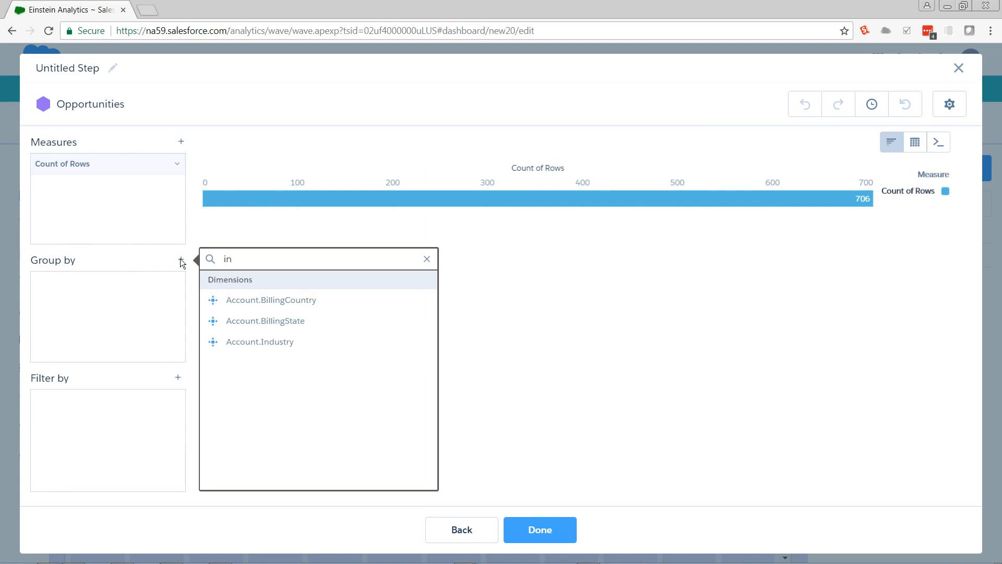
{"action": "left_click", "coordinate": [245, 347]}
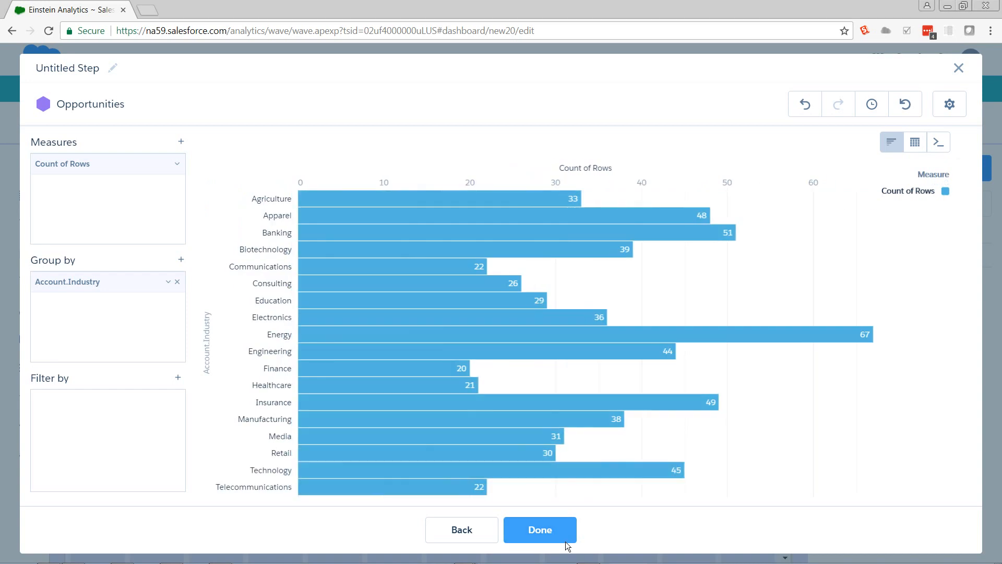
{"action": "left_click", "coordinate": [567, 543]}
{"action": "left_click_drag", "start_coordinate": [879, 235], "coordinate": [758, 242]}
{"action": "left_click", "coordinate": [649, 391]}
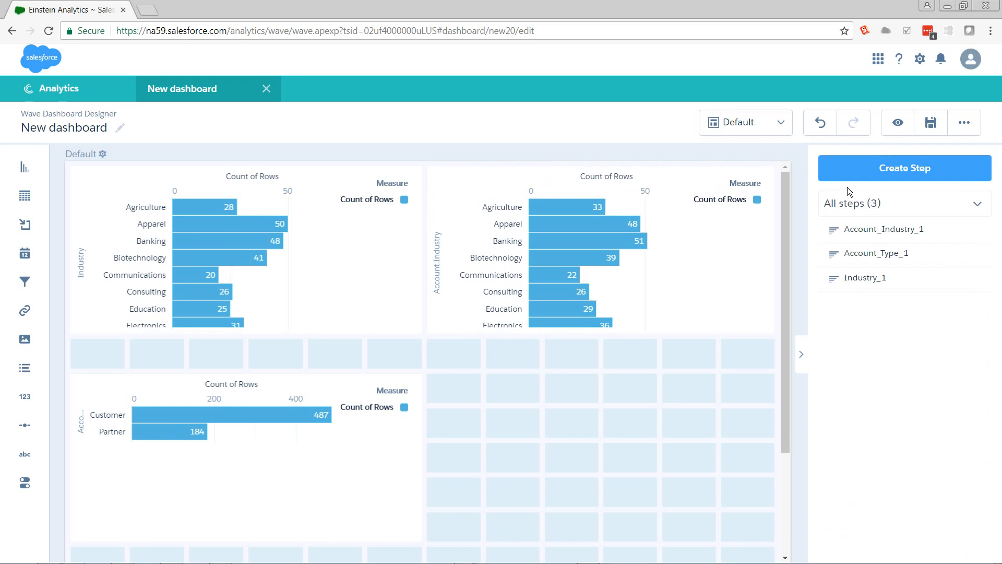
Step: Create a step from the Opportunities dataset grouped by Account.Type and place its chart beside the DTC Account Type chart
{"action": "left_click", "coordinate": [847, 179]}
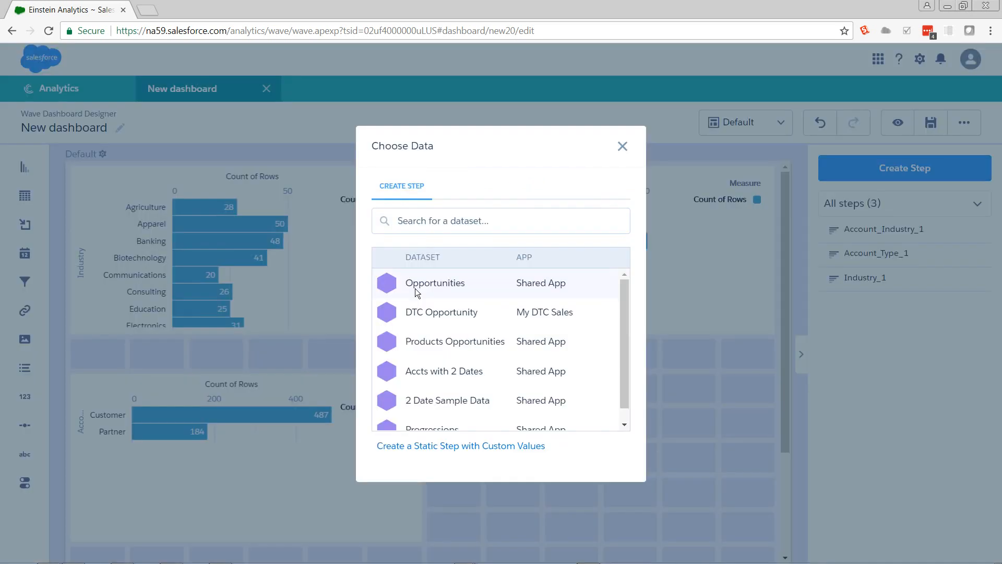
{"action": "left_click", "coordinate": [411, 253]}
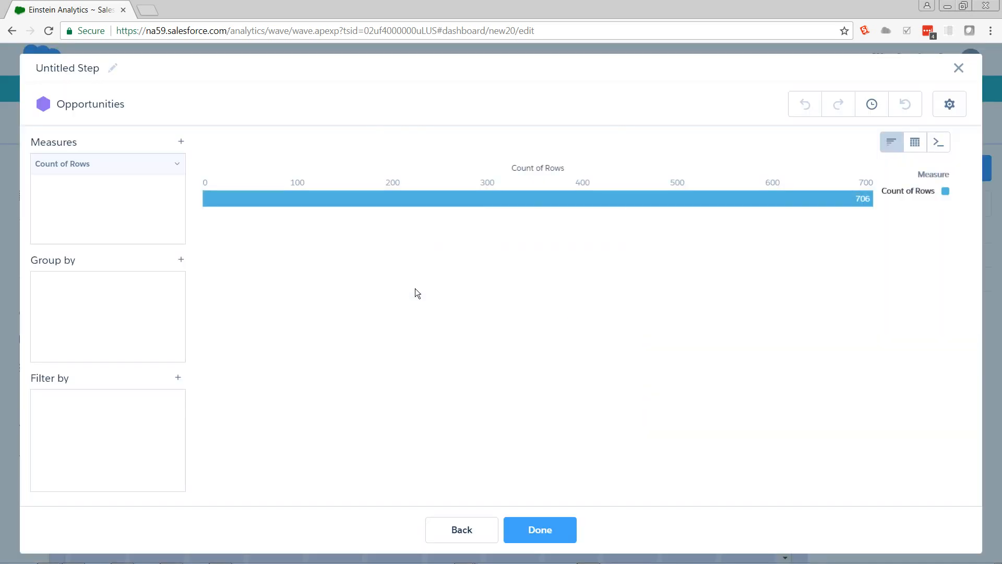
{"action": "left_click", "coordinate": [180, 260]}
{"action": "type", "text": "ty"}
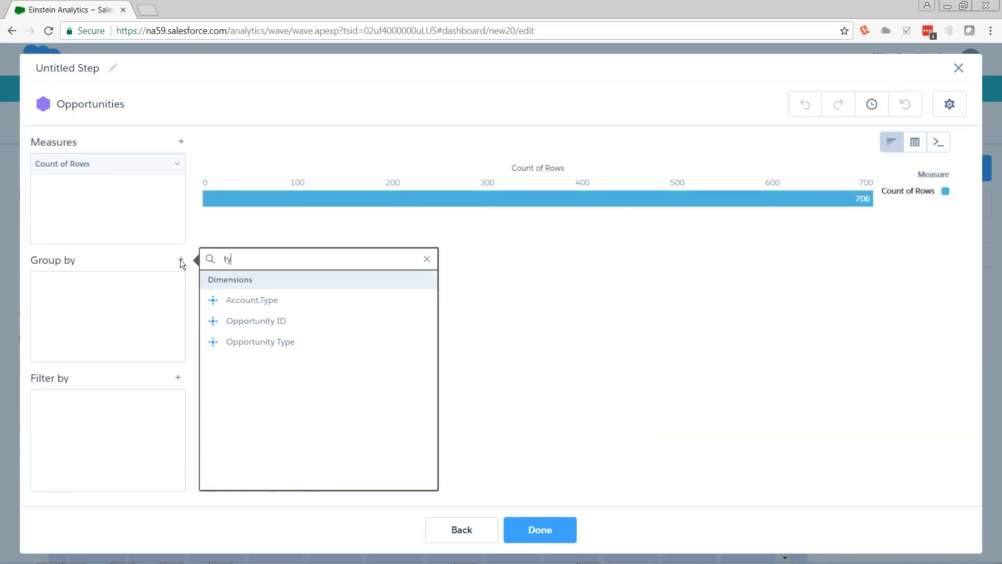
{"action": "left_click", "coordinate": [239, 299]}
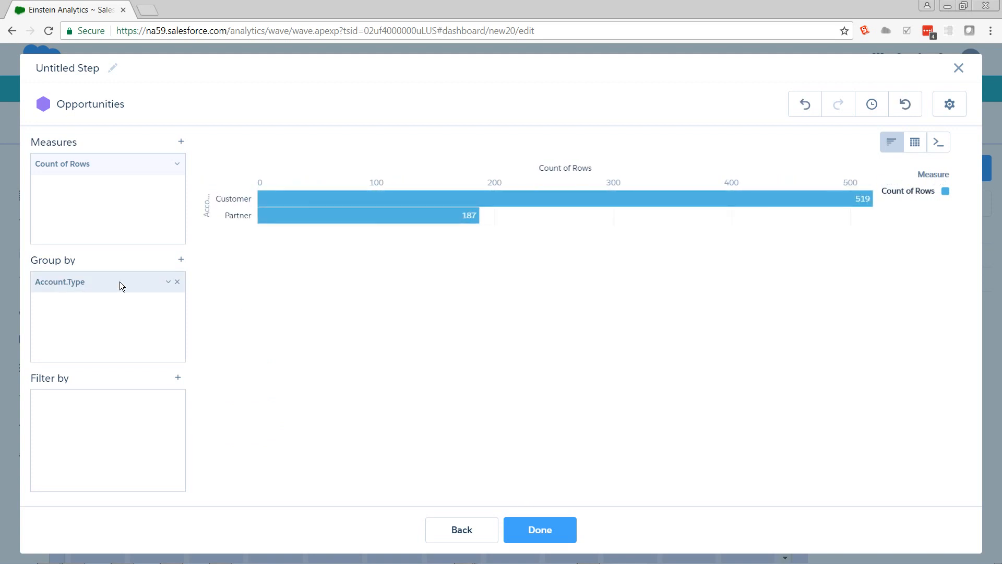
{"action": "left_click", "coordinate": [528, 530]}
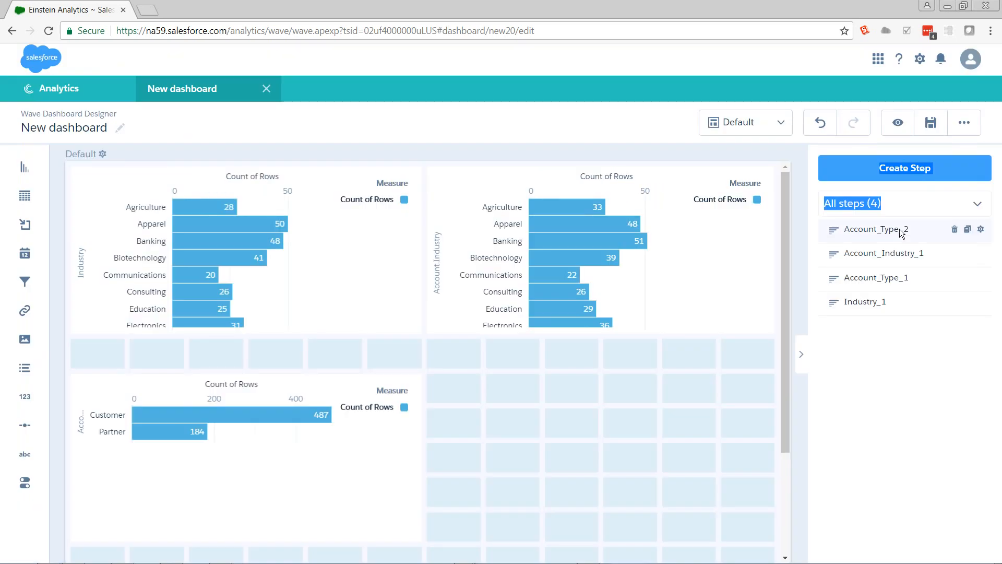
{"action": "left_click_drag", "start_coordinate": [888, 230], "coordinate": [733, 432]}
{"action": "left_click", "coordinate": [618, 348]}
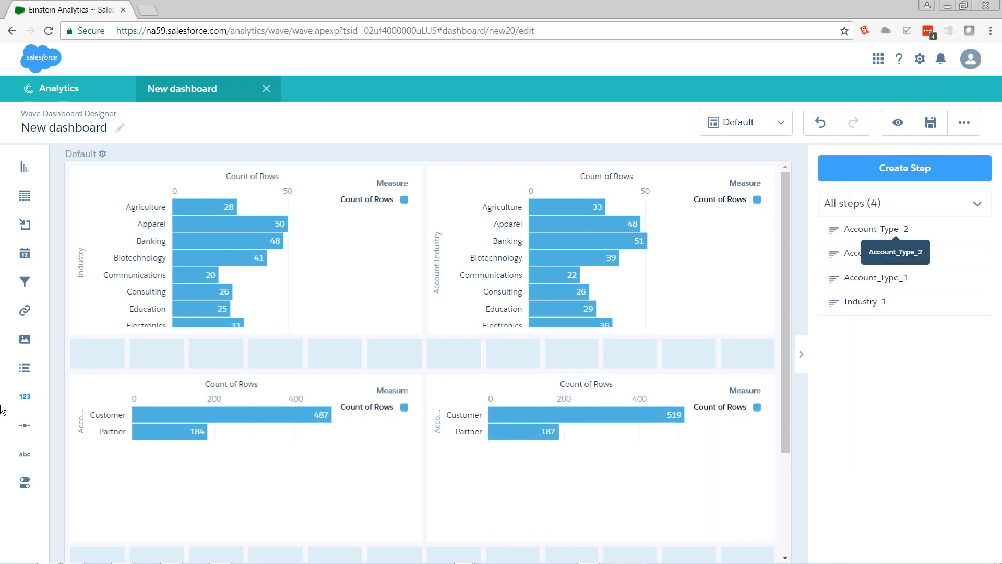
Step: Add a text widget reading "DTC" in the empty row between the two DTC Opportunity charts
{"action": "left_click_drag", "start_coordinate": [25, 454], "coordinate": [191, 359]}
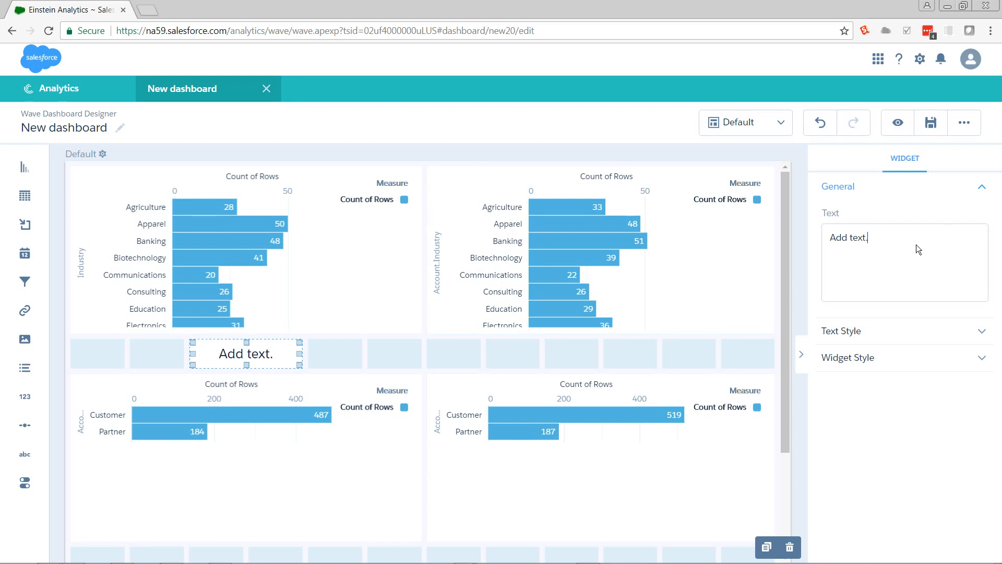
{"action": "key", "text": "ctrl+a"}
{"action": "type", "text": "DTC"}
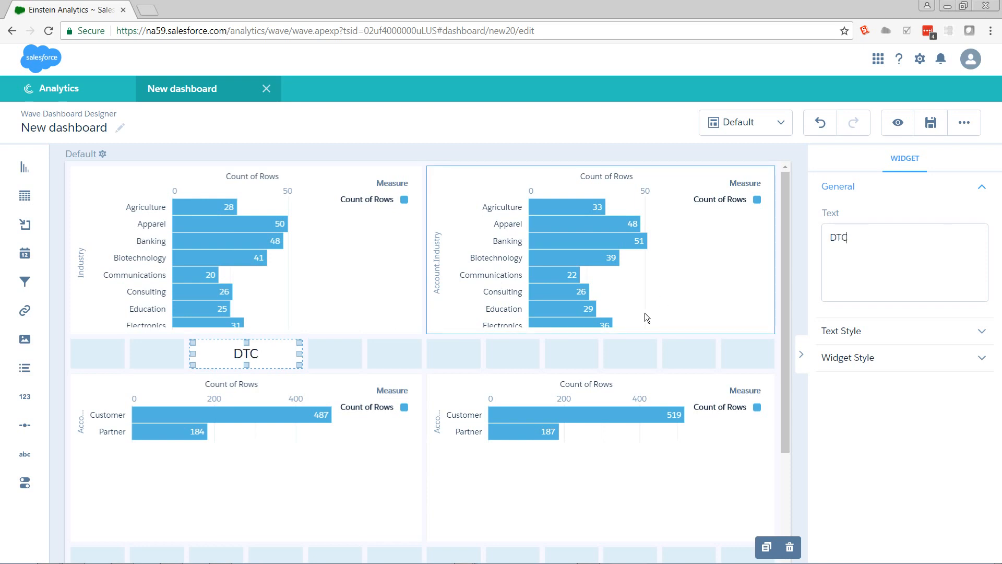
{"action": "left_click", "coordinate": [508, 355]}
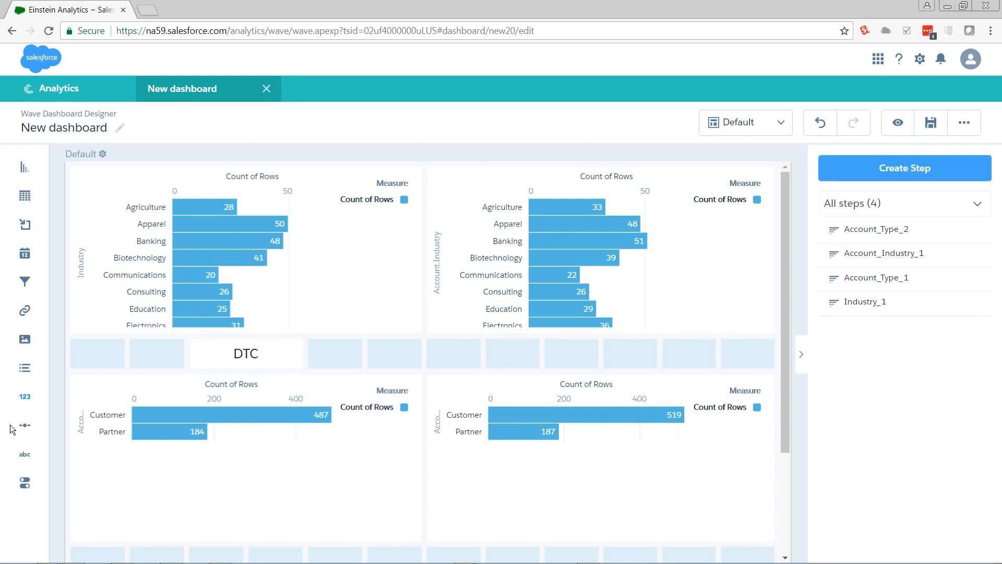
Step: Add a text widget reading "Sales Wave" in the empty row between the two Opportunities charts
{"action": "left_click_drag", "start_coordinate": [24, 453], "coordinate": [563, 360]}
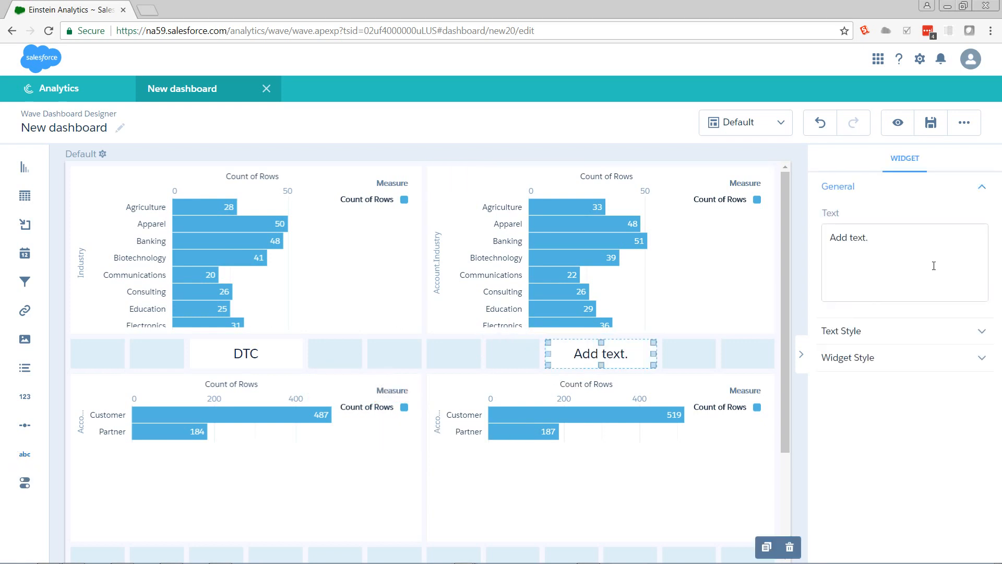
{"action": "left_click_drag", "start_coordinate": [933, 266], "coordinate": [718, 389]}
{"action": "type", "text": "Sales"}
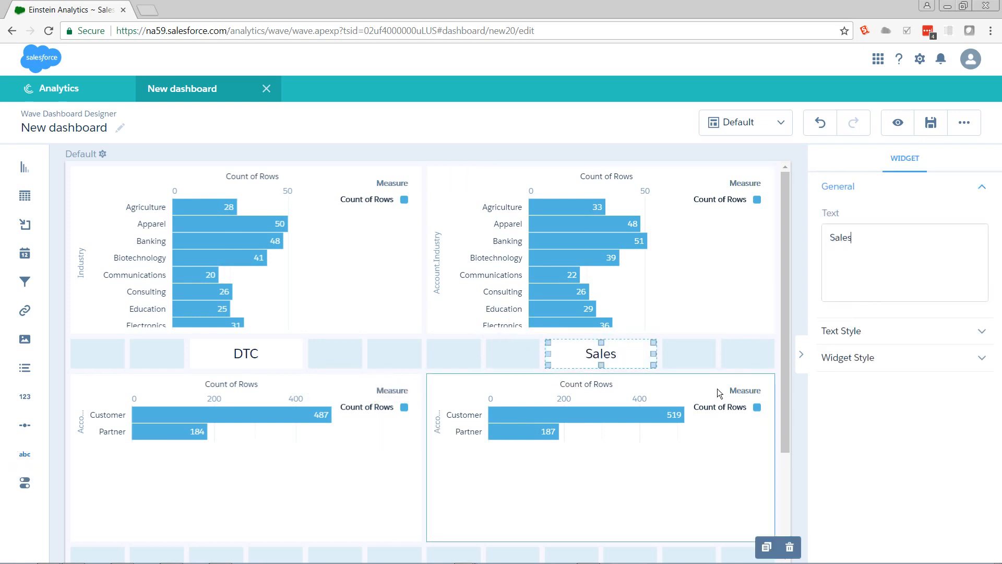
{"action": "type", "text": " Wave"}
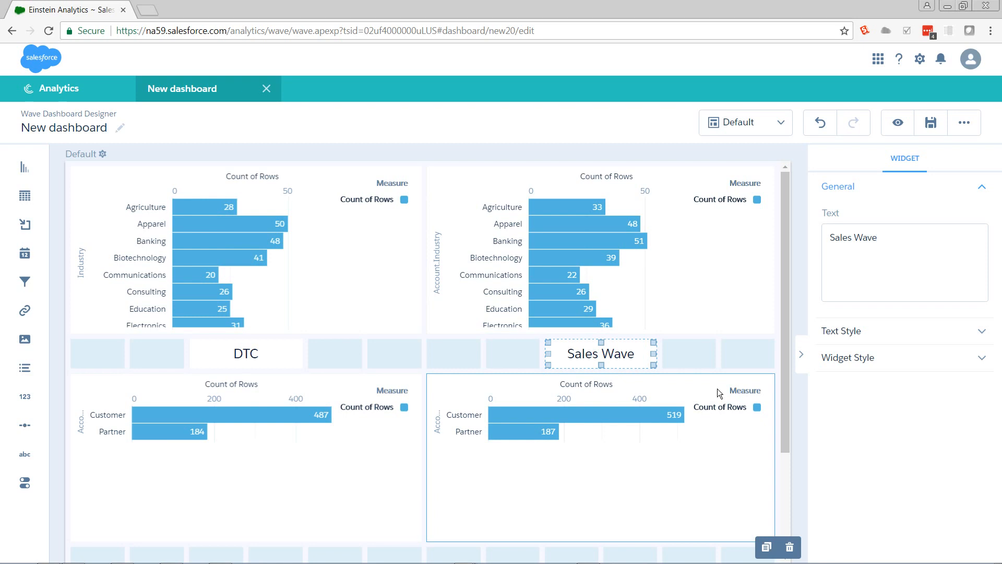
{"action": "left_click", "coordinate": [732, 362]}
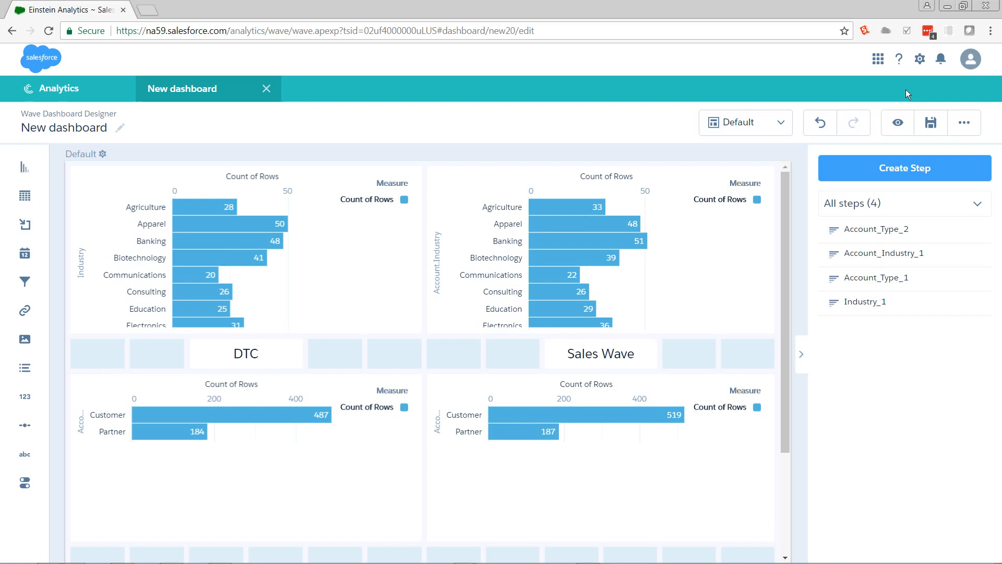
Step: Preview the dashboard and test the DTC charts' filtering by selecting and clearing Agriculture in the Industry chart
{"action": "left_click", "coordinate": [889, 131]}
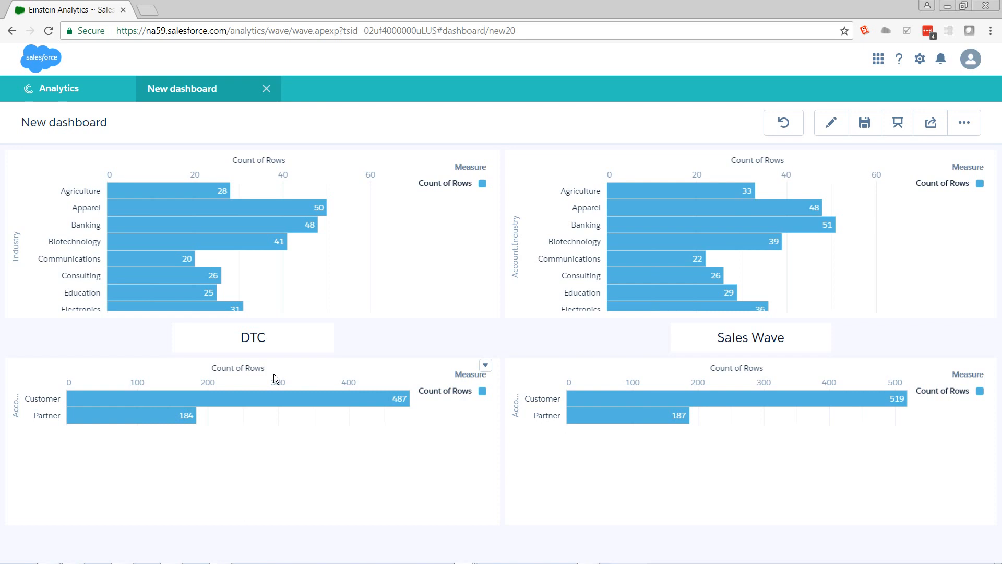
{"action": "left_click", "coordinate": [171, 193]}
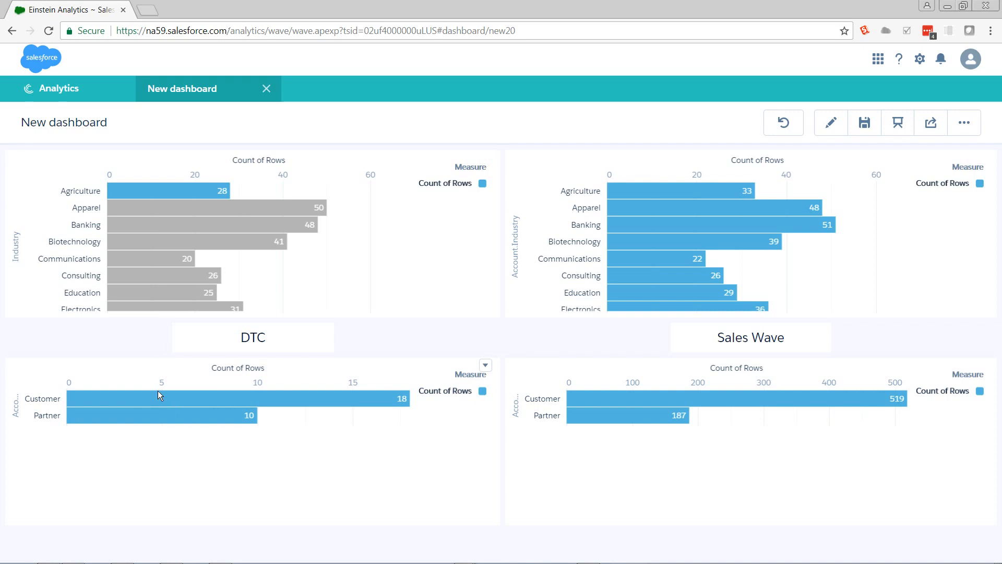
{"action": "mouse_move", "coordinate": [158, 406]}
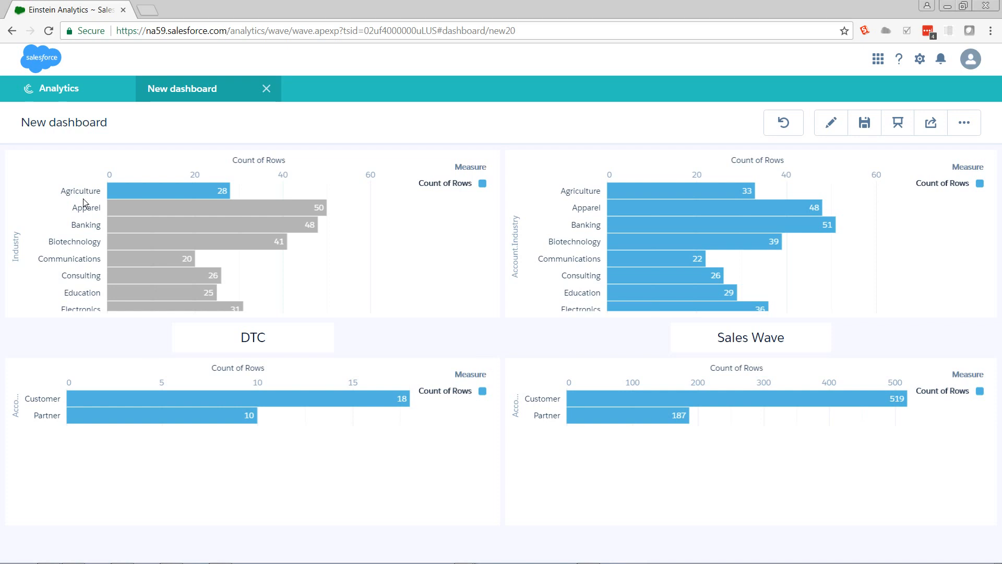
{"action": "left_click", "coordinate": [126, 190]}
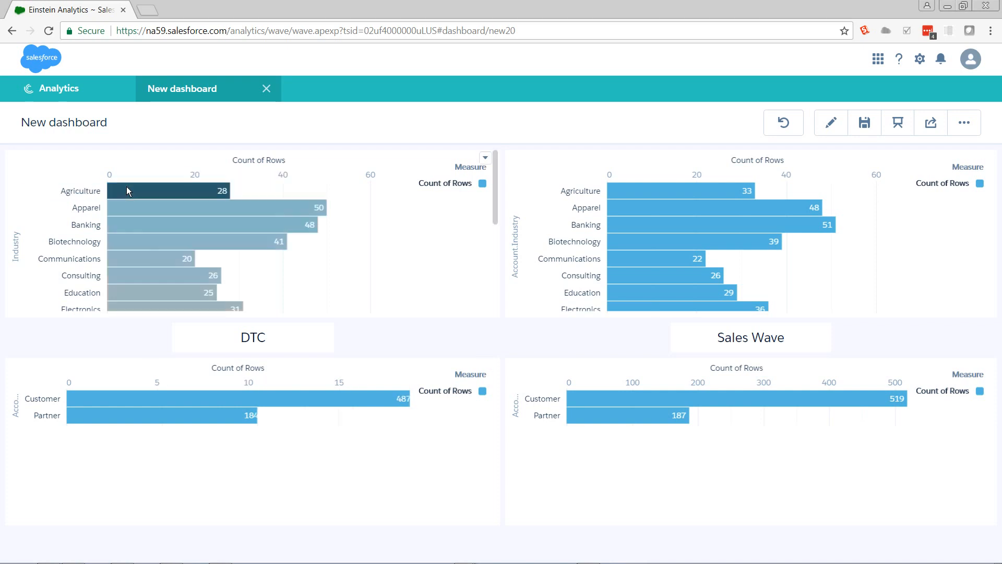
Step: Test the Sales Wave charts' filtering by selecting and clearing Agriculture in the Industry chart and Customer in the Account Type chart
{"action": "left_click", "coordinate": [675, 198]}
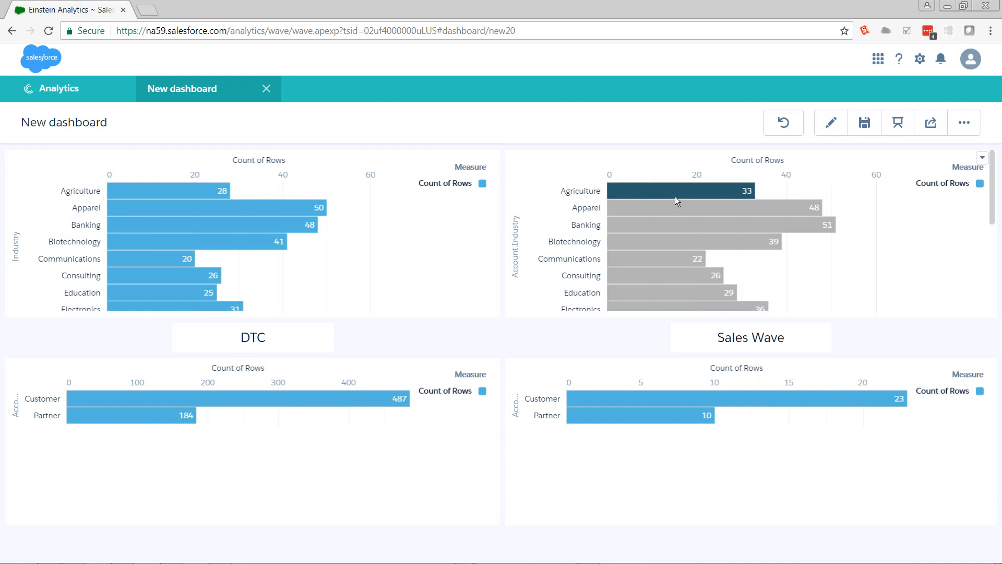
{"action": "left_click", "coordinate": [676, 196]}
{"action": "left_click", "coordinate": [703, 405]}
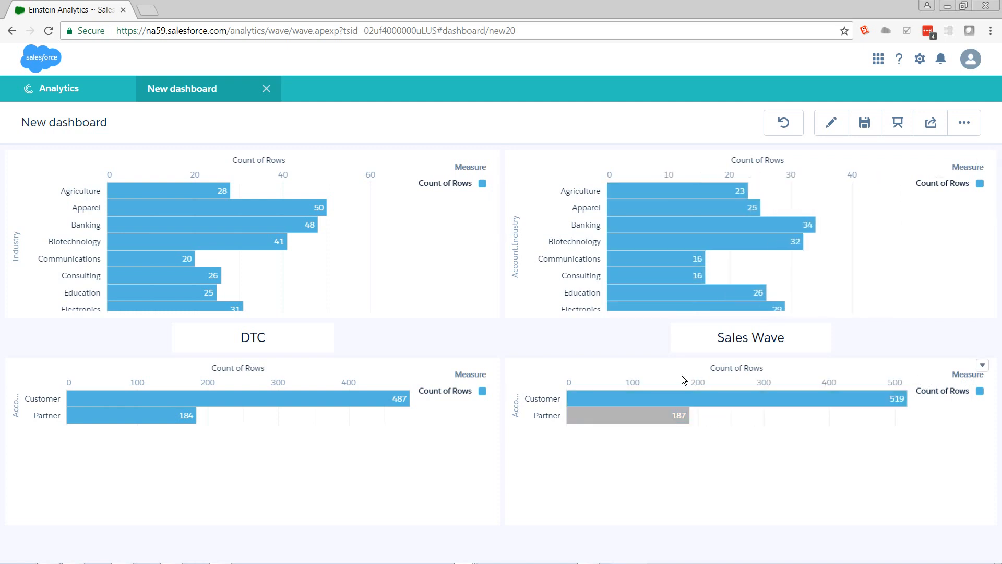
{"action": "left_click", "coordinate": [679, 393]}
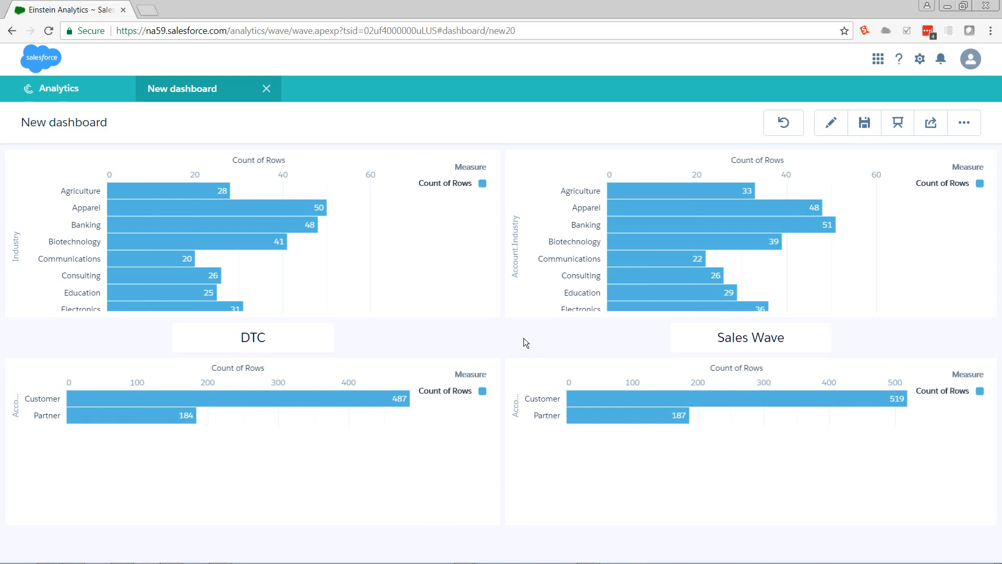
Step: Return to editing the dashboard and check which widgets and steps hold the DTC and Sales Wave Industry charts
{"action": "mouse_move", "coordinate": [732, 209]}
{"action": "left_click", "coordinate": [832, 132]}
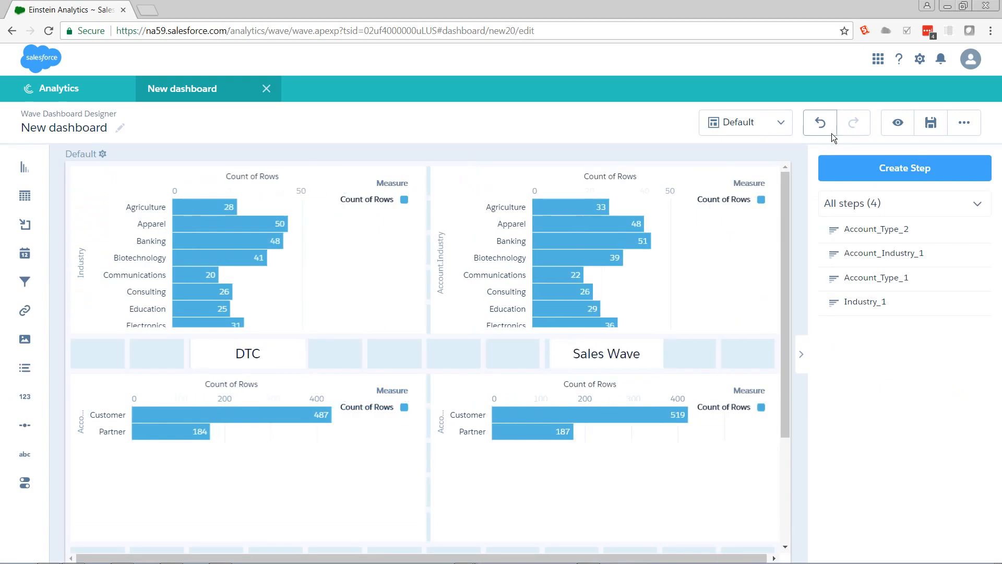
{"action": "left_click", "coordinate": [352, 280]}
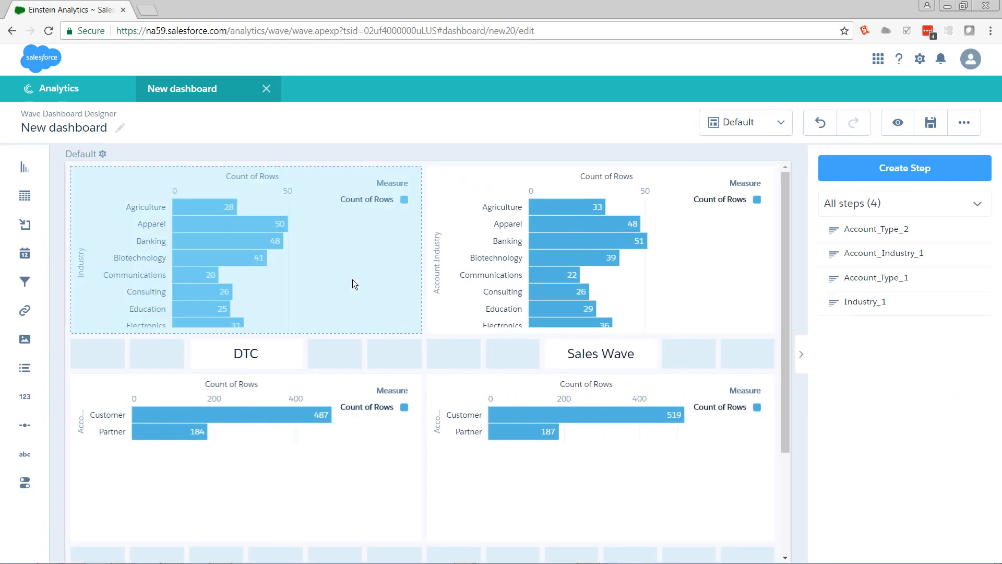
{"action": "left_click", "coordinate": [353, 280]}
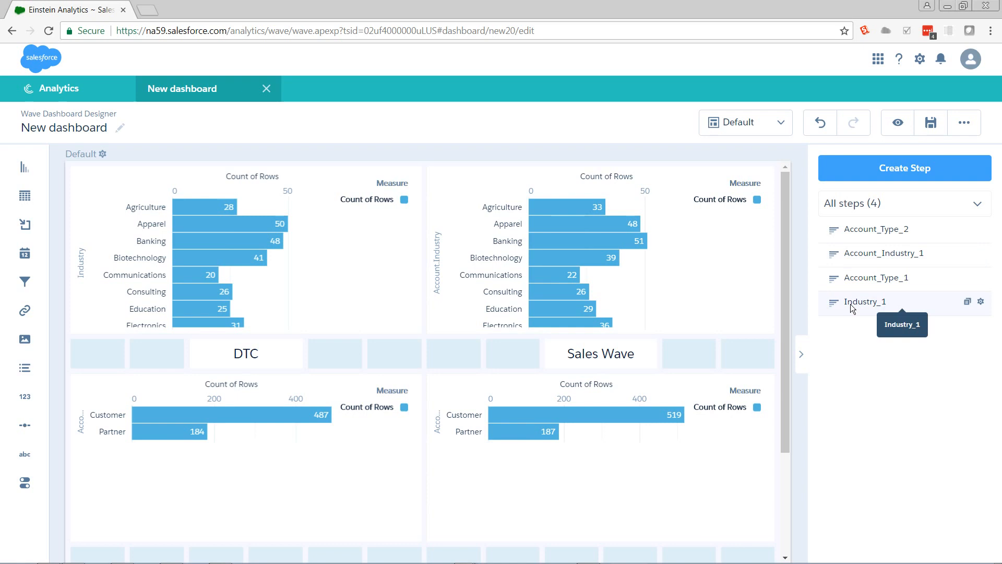
{"action": "left_click", "coordinate": [392, 234]}
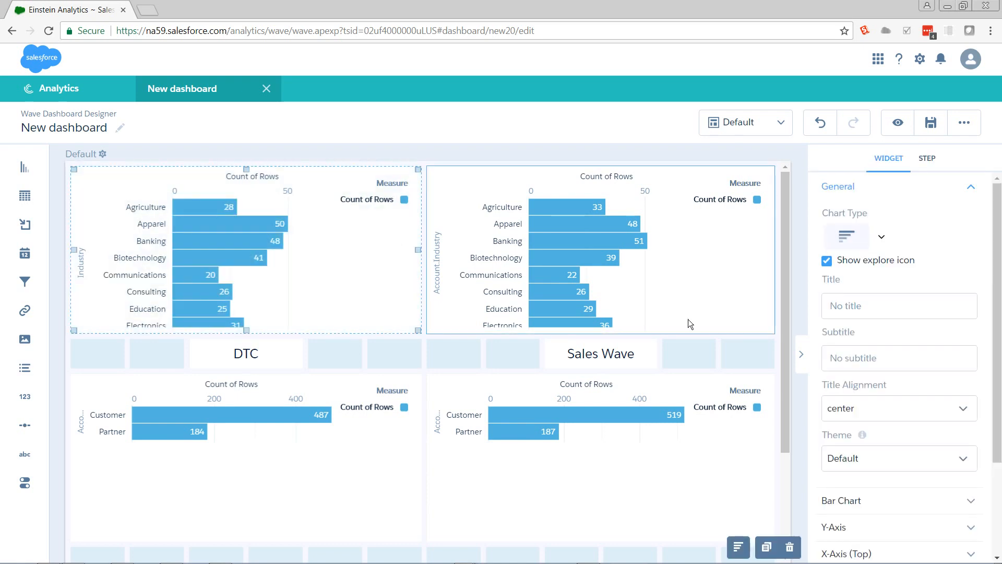
{"action": "left_click", "coordinate": [707, 308]}
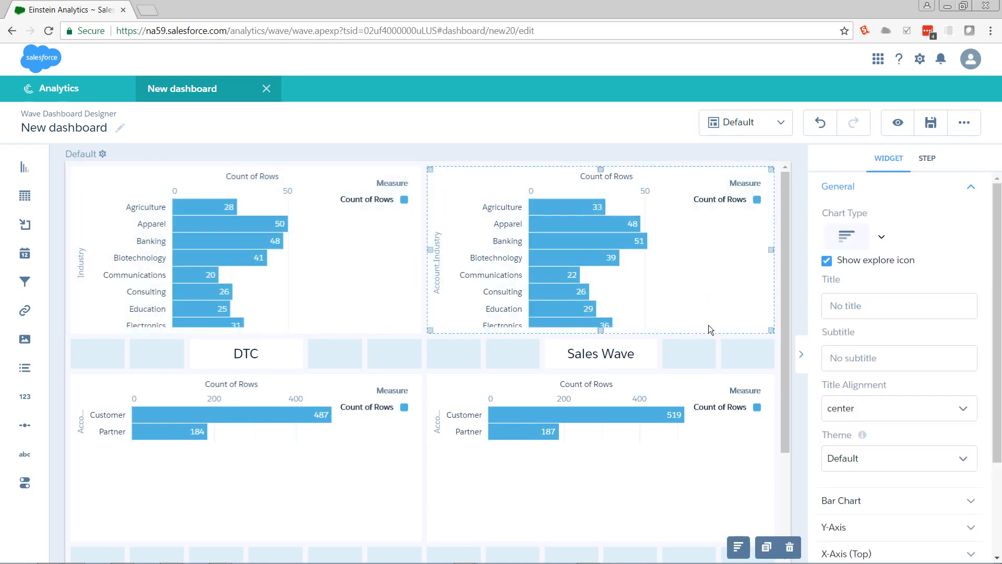
{"action": "left_click", "coordinate": [707, 357]}
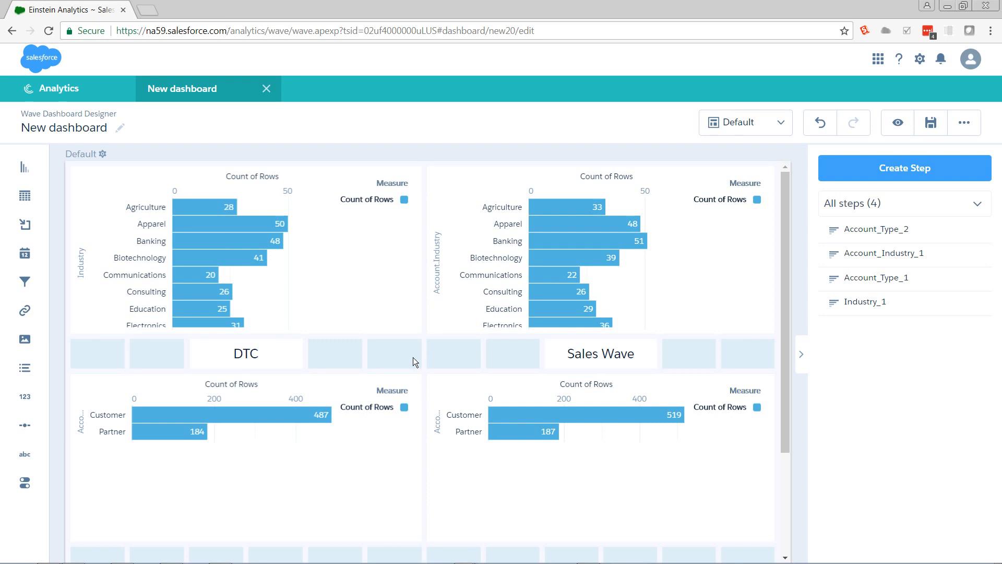
Step: Open the dashboard JSON and search for "_i" to examine the Account_Industry_1 step's query and its Account.Industry grouping
{"action": "key", "text": "ctrl+e"}
{"action": "key", "text": "ctrl+f"}
{"action": "type", "text": "_i"}
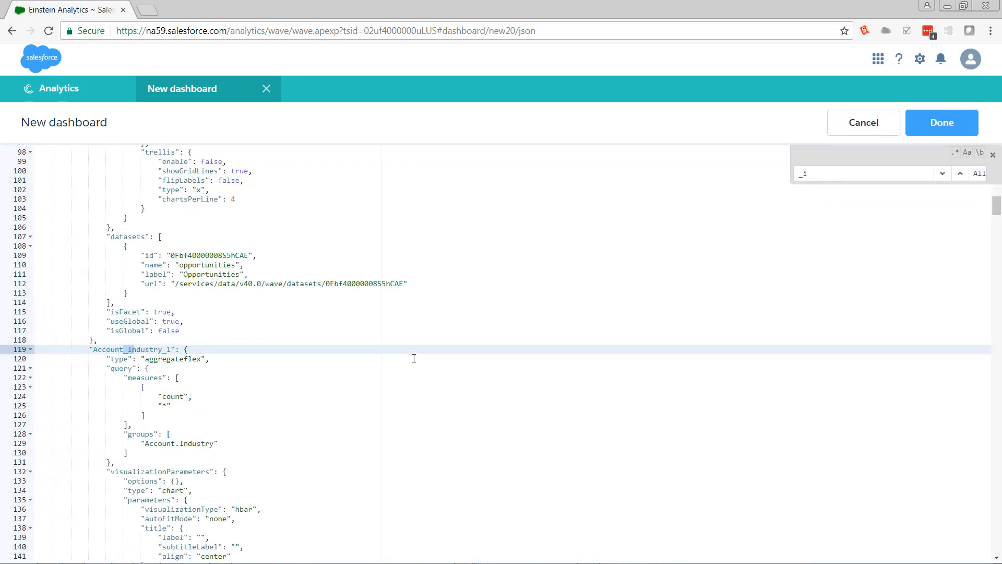
{"action": "left_click", "coordinate": [305, 421]}
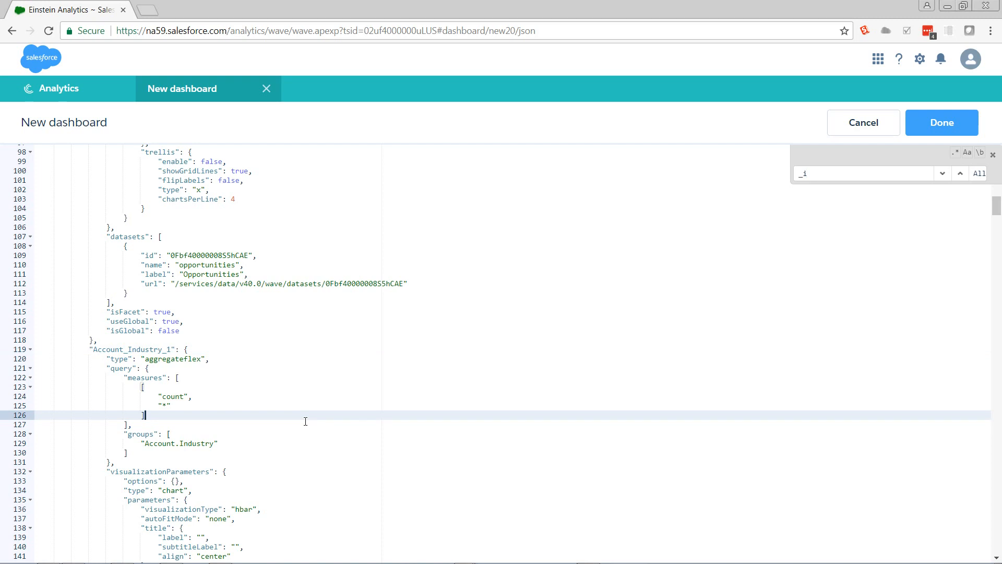
{"action": "key", "text": "Down"}
{"action": "key", "text": "Down"}
{"action": "key", "text": "Down"}
{"action": "key", "text": "Down"}
{"action": "key", "text": "Down"}
{"action": "key", "text": "Down"}
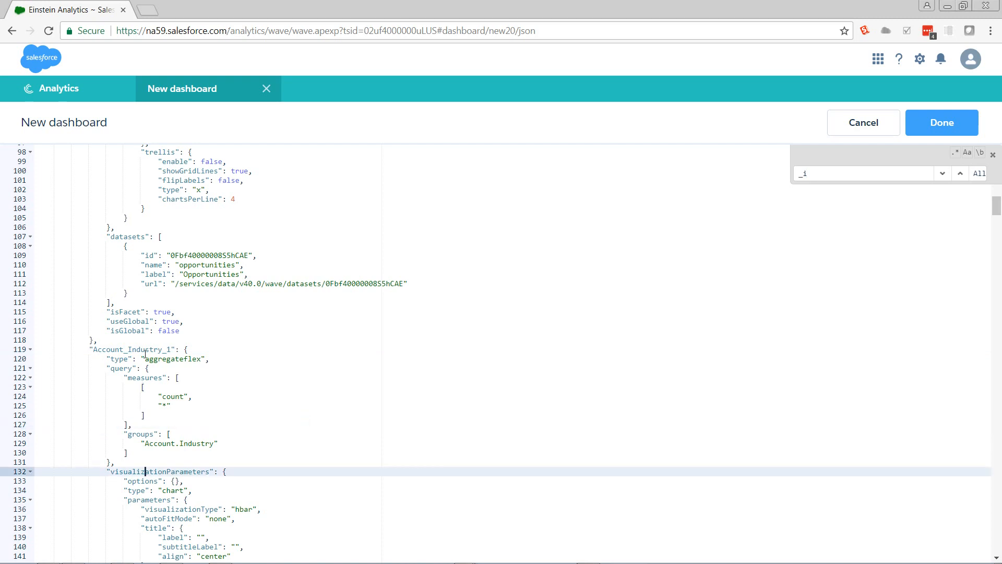
{"action": "left_click", "coordinate": [159, 444]}
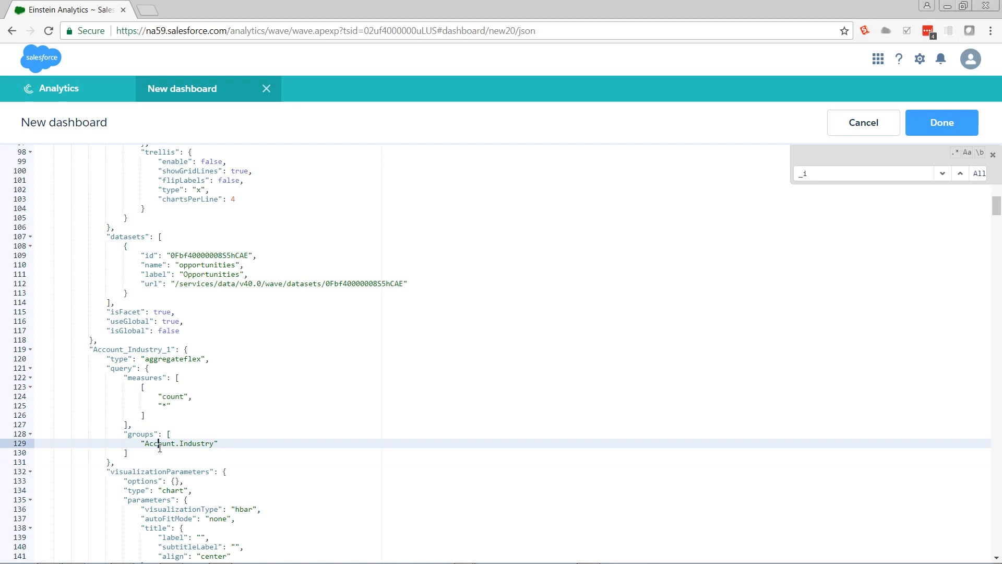
{"action": "key", "text": "Right"}
{"action": "key", "text": "Right"}
{"action": "key", "text": "Right"}
{"action": "key", "text": "Right"}
{"action": "key", "text": "Right"}
{"action": "key", "text": "Right"}
{"action": "key", "text": "Right"}
{"action": "key", "text": "Right"}
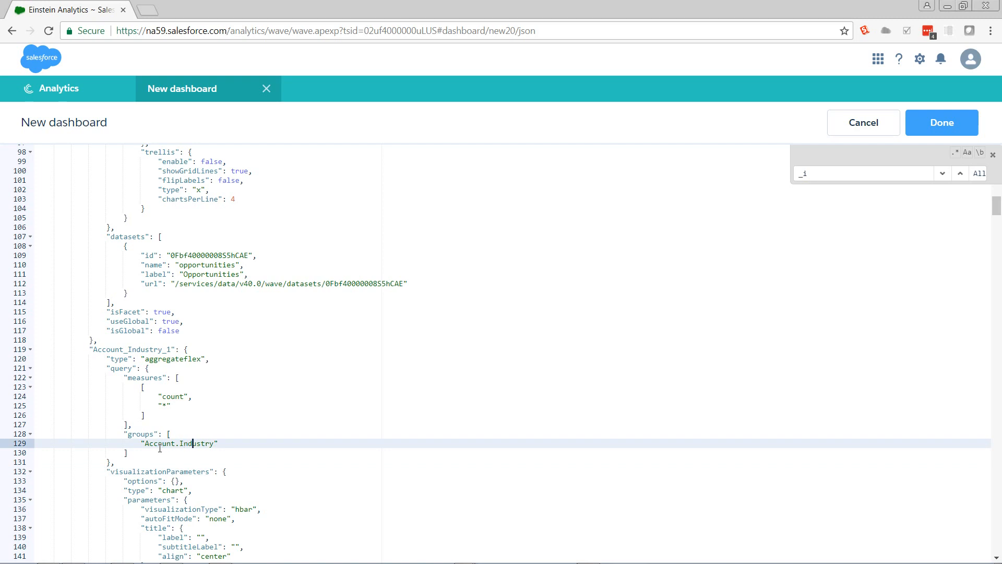
Step: Add a nested "filters" array with the field "Account.Industry" at the start of the Account_Industry_1 query
{"action": "left_click", "coordinate": [164, 371]}
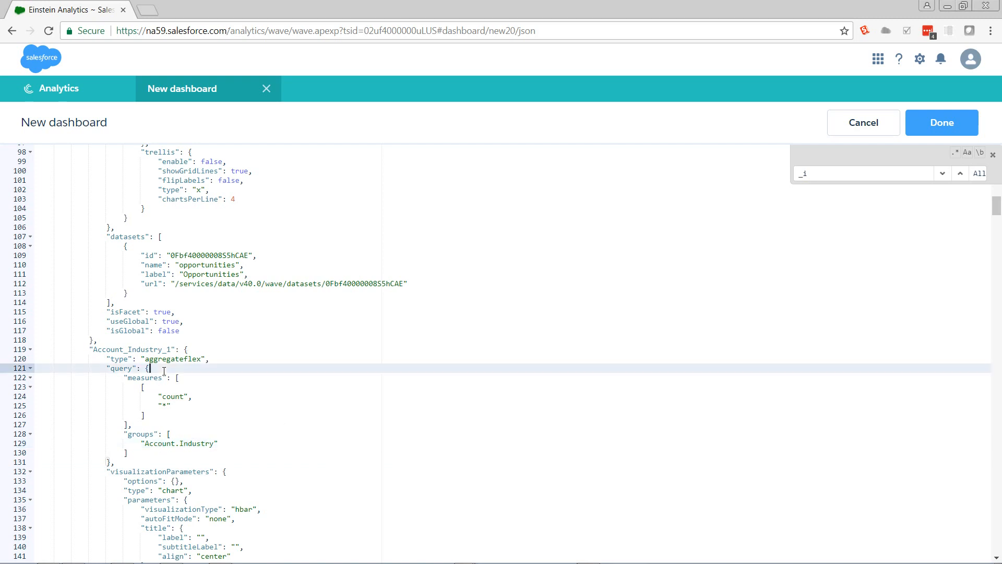
{"action": "type", "text": "\""}
{"action": "type", "text": "filters\":[[]]"}
{"action": "key", "text": "Left"}
{"action": "key", "text": "Left"}
{"action": "type", "text": "\"Account.Industry"}
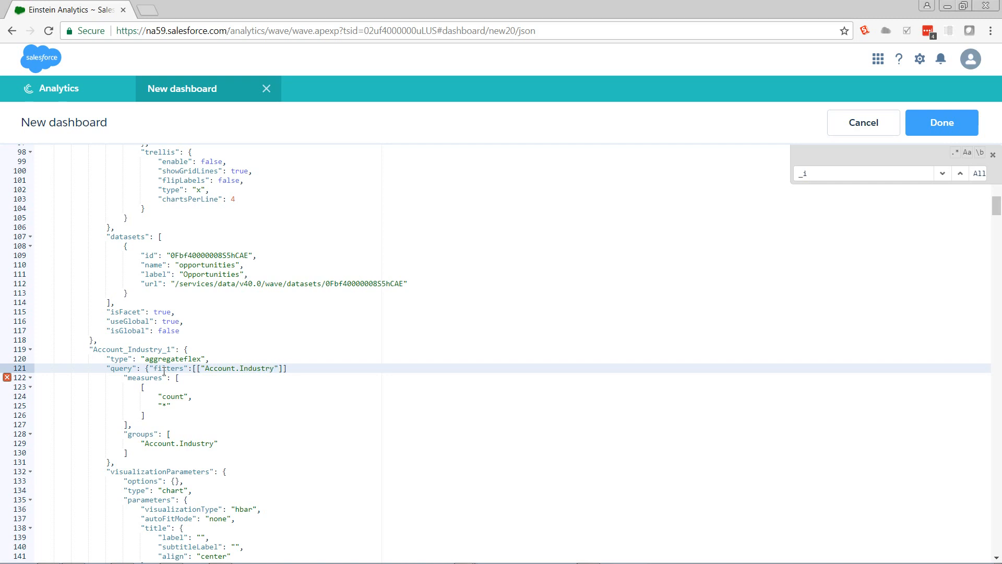
Step: Separate the filters array from the measures with a comma and add an empty string value after "Account.Industry"
{"action": "key", "text": "Right"}
{"action": "key", "text": "Right"}
{"action": "type", "text": ","}
{"action": "key", "text": "Left"}
{"action": "key", "text": "Left"}
{"action": "key", "text": "Left"}
{"action": "key", "text": "Left"}
{"action": "type", "text": ",\"\""}
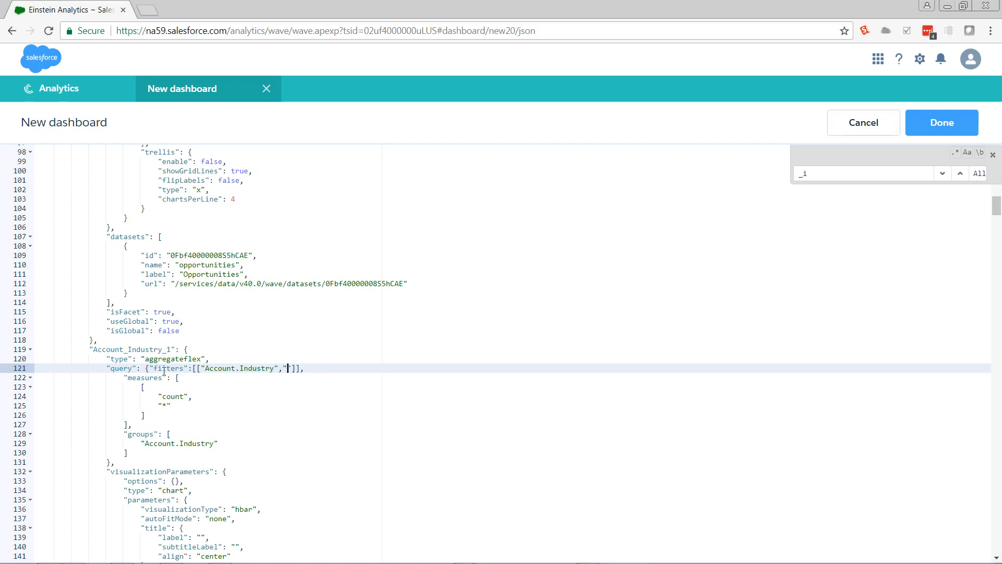
{"action": "type", "text": "{{"}
{"action": "type", "text": "}}"}
Step: Fill the empty filter value with the binding {{column(Industry_1.selection)}}
{"action": "key", "text": "Left"}
{"action": "key", "text": "Left"}
{"action": "type", "text": "column"}
{"action": "key", "text": "BackSpace"}
{"action": "key", "text": "BackSpace"}
{"action": "type", "text": "mn(Industry_1.sel"}
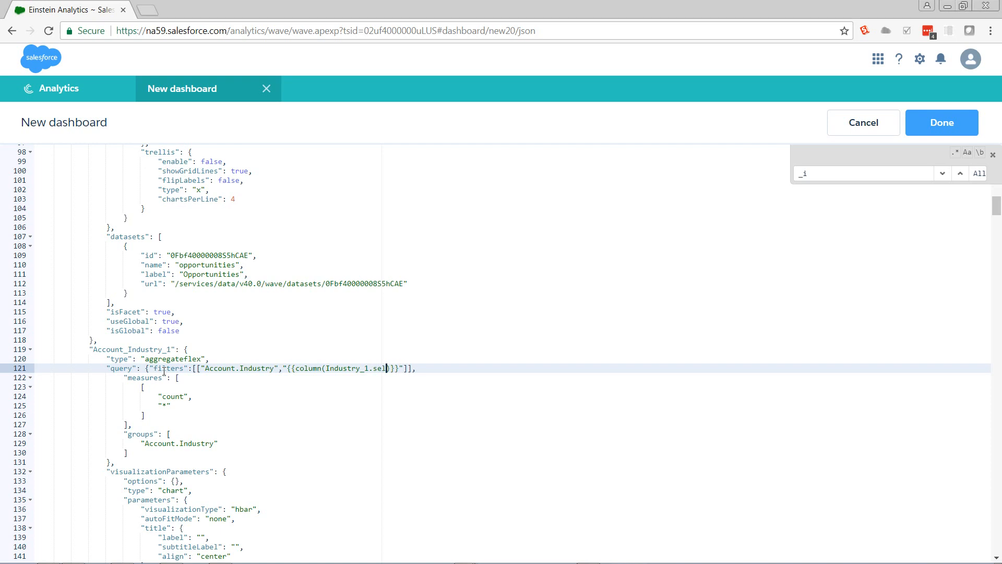
{"action": "type", "text": "ection,[]"}
Step: Add [\"Industry\"] with escaped quotes as the second argument of the column function in the binding
{"action": "key", "text": "Left"}
{"action": "type", "text": "\\\"\\\"\""}
{"action": "key", "text": "BackSpace"}
{"action": "key", "text": "Delete"}
{"action": "key", "text": "Right"}
{"action": "type", "text": "\""}
{"action": "key", "text": "BackSpace"}
{"action": "key", "text": "Left"}
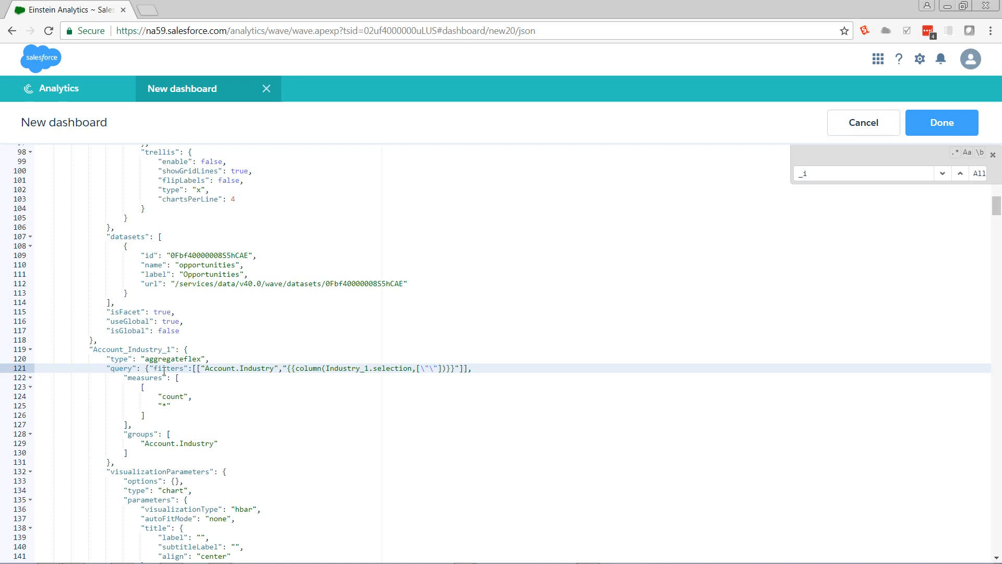
{"action": "type", "text": "Industry"}
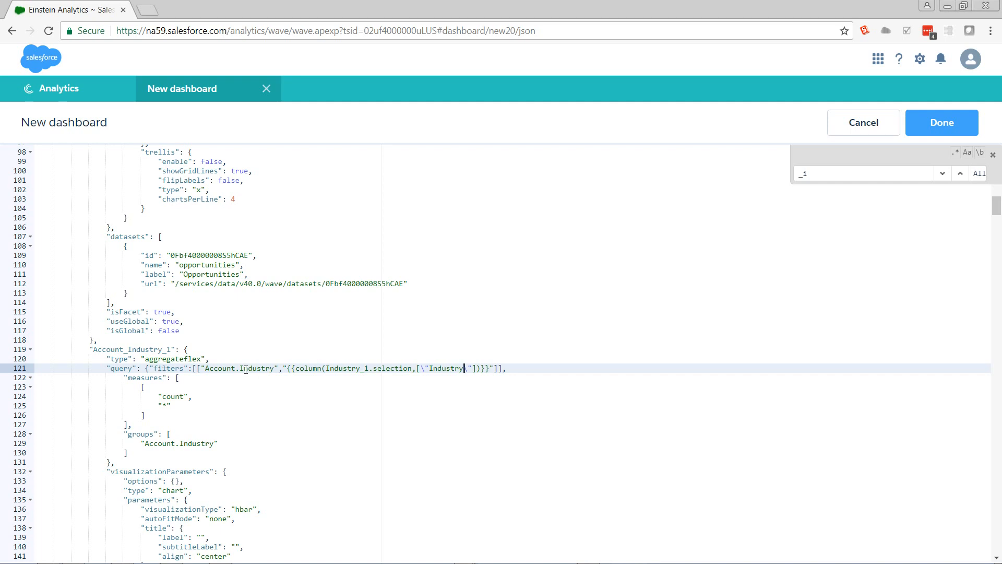
Step: Compare the filter's Account.Industry field with the step's grouping and with the Industry column named in the binding
{"action": "left_click_drag", "start_coordinate": [281, 368], "coordinate": [201, 369]}
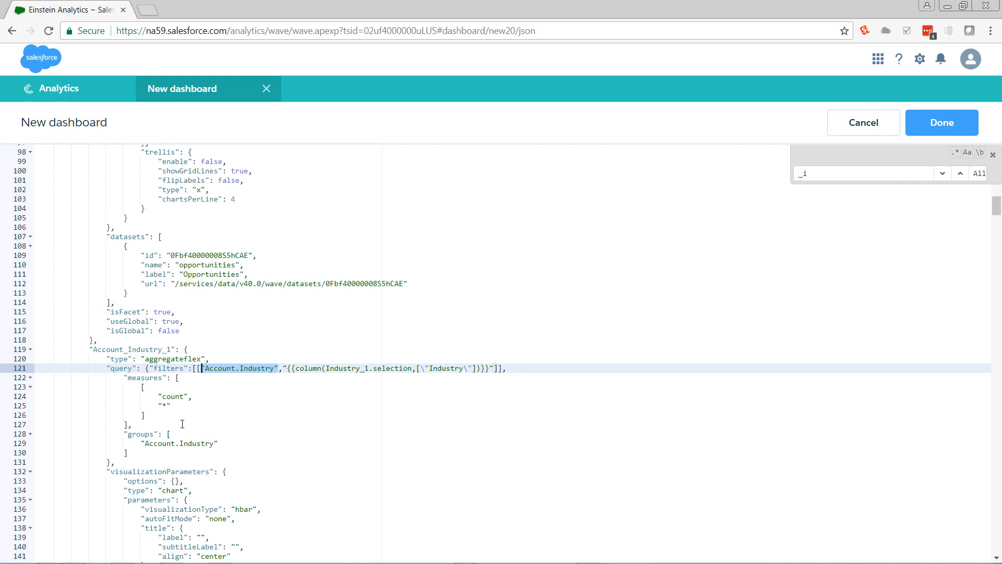
{"action": "left_click_drag", "start_coordinate": [144, 443], "coordinate": [210, 447]}
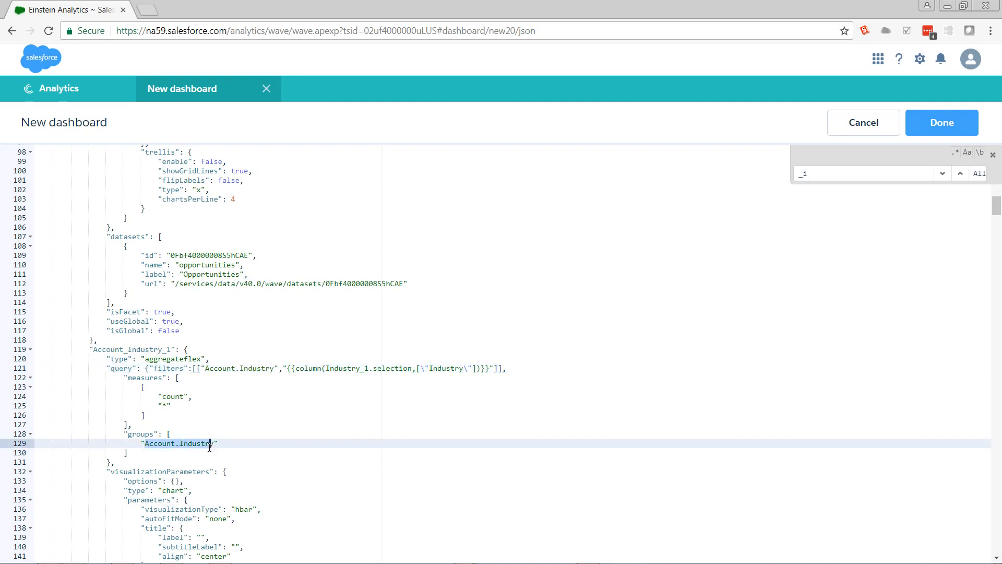
{"action": "double_click", "coordinate": [443, 371]}
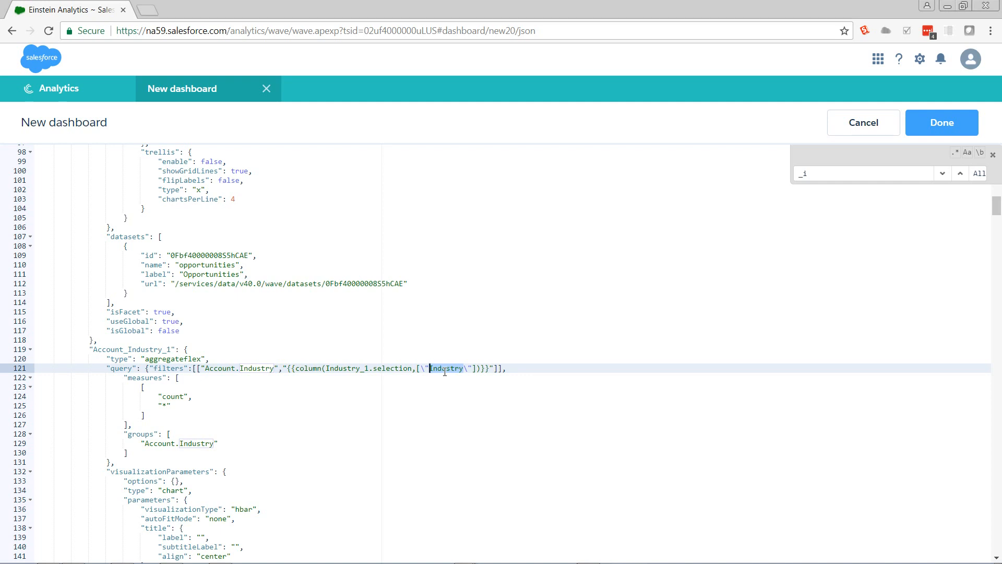
Step: Append the asObject() call after the column function in the binding and apply the JSON changes
{"action": "left_click", "coordinate": [482, 369]}
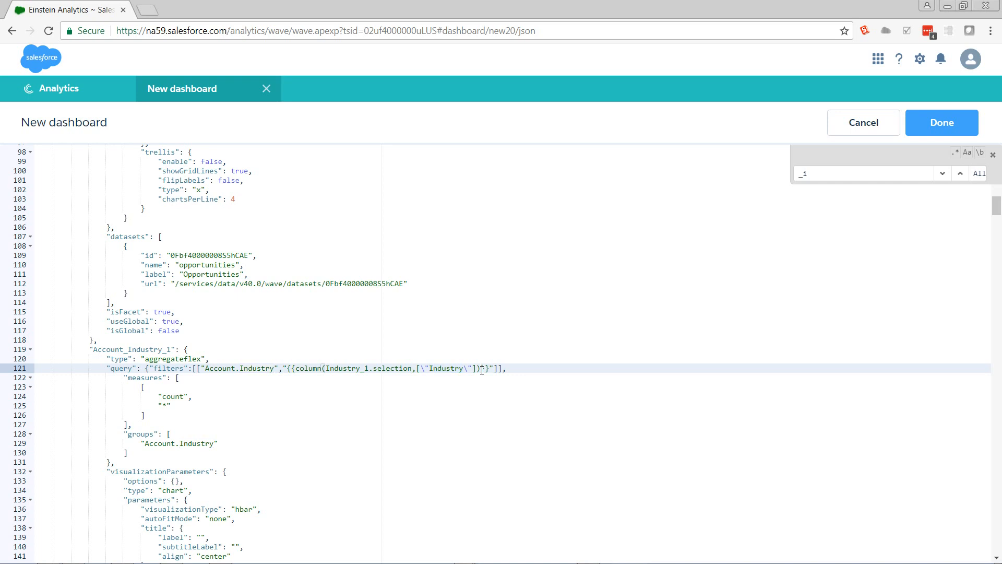
{"action": "type", "text": "asObject()"}
{"action": "left_click", "coordinate": [944, 123]}
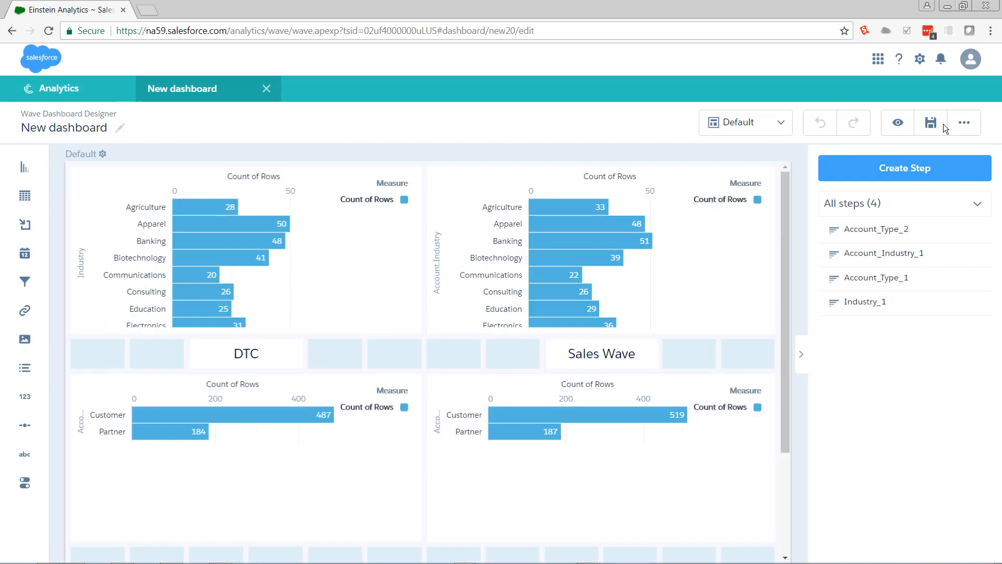
Step: Preview the dashboard and test the new binding by selecting and clearing Agriculture in the DTC Industry chart
{"action": "left_click", "coordinate": [901, 121]}
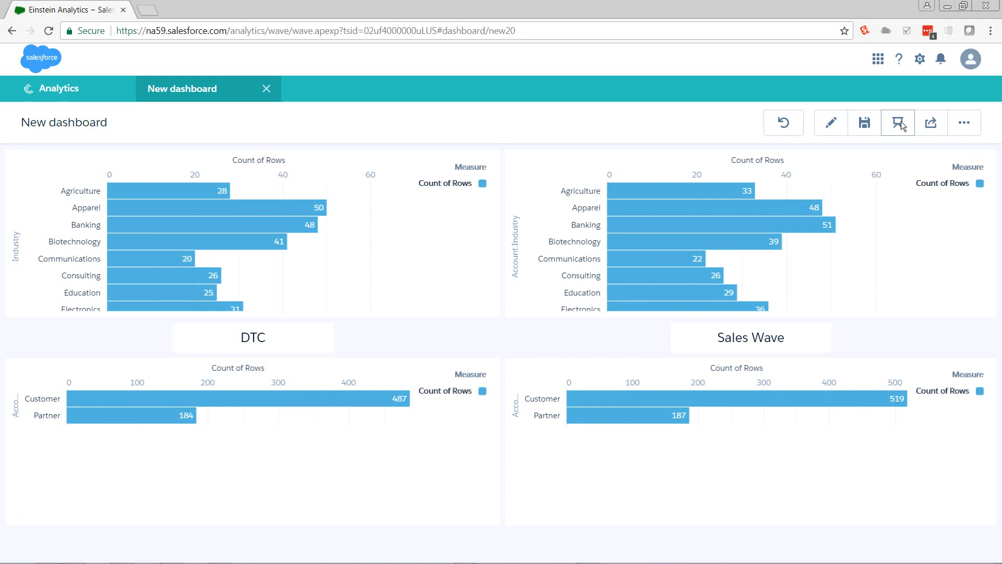
{"action": "left_click", "coordinate": [213, 190]}
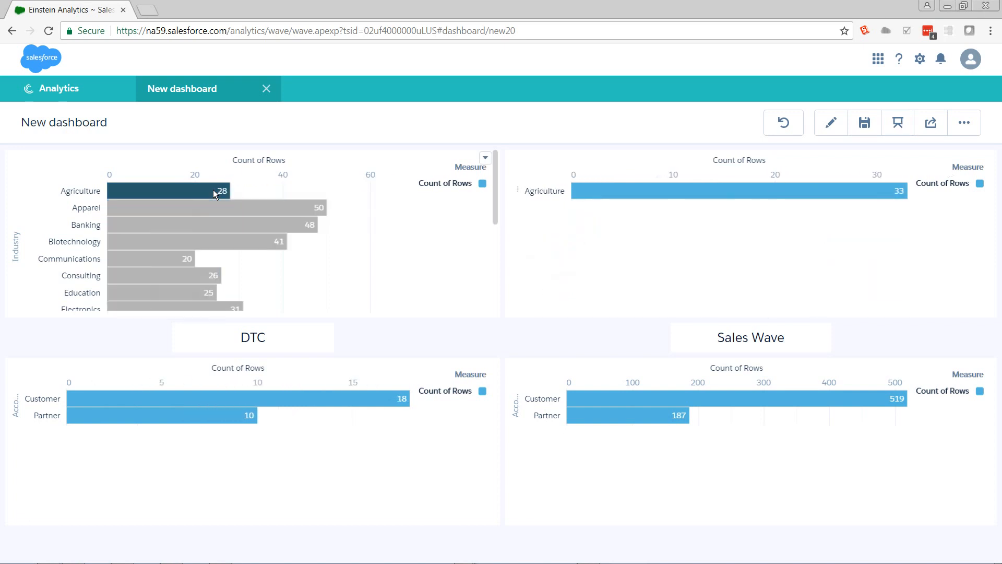
{"action": "left_click", "coordinate": [213, 191]}
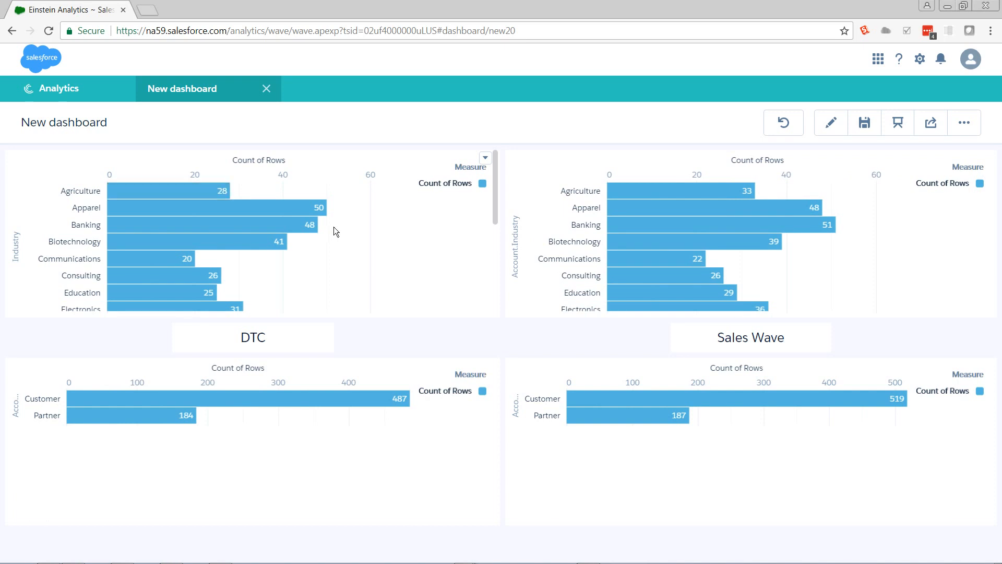
Step: Test the opposite direction by selecting and clearing Agriculture in the Sales Wave Industry chart, and return to editing the dashboard
{"action": "left_click", "coordinate": [633, 190]}
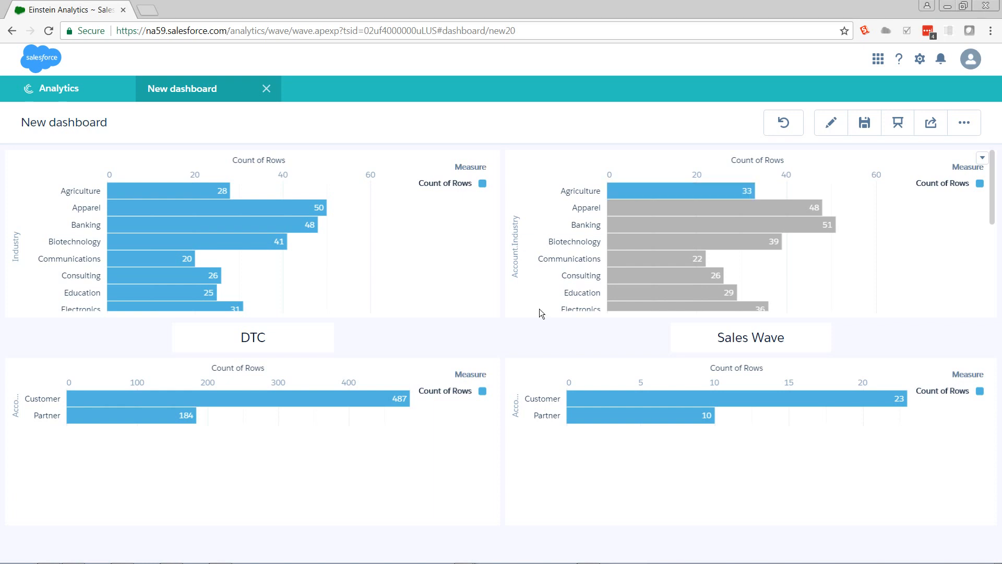
{"action": "left_click", "coordinate": [666, 195]}
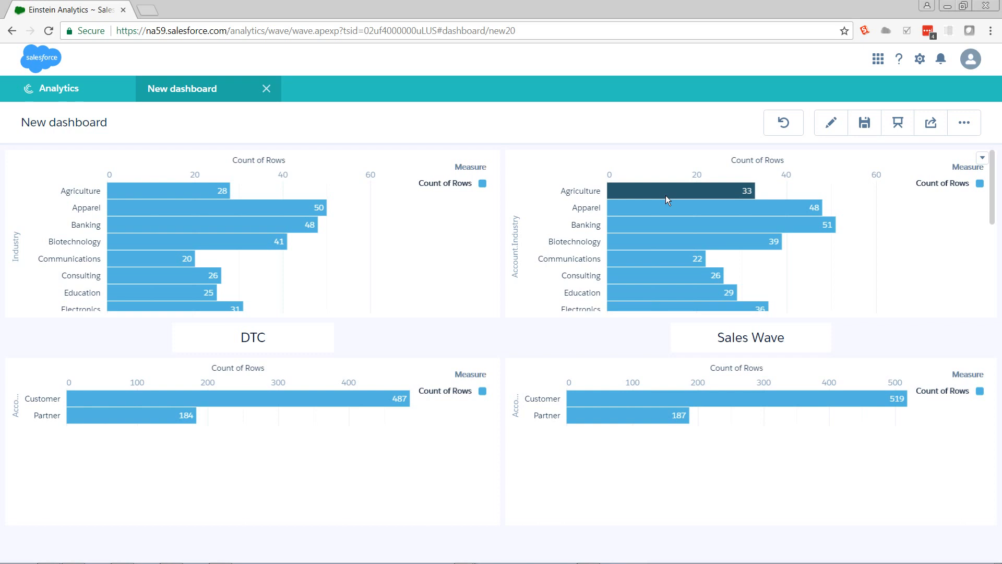
{"action": "left_click", "coordinate": [832, 124]}
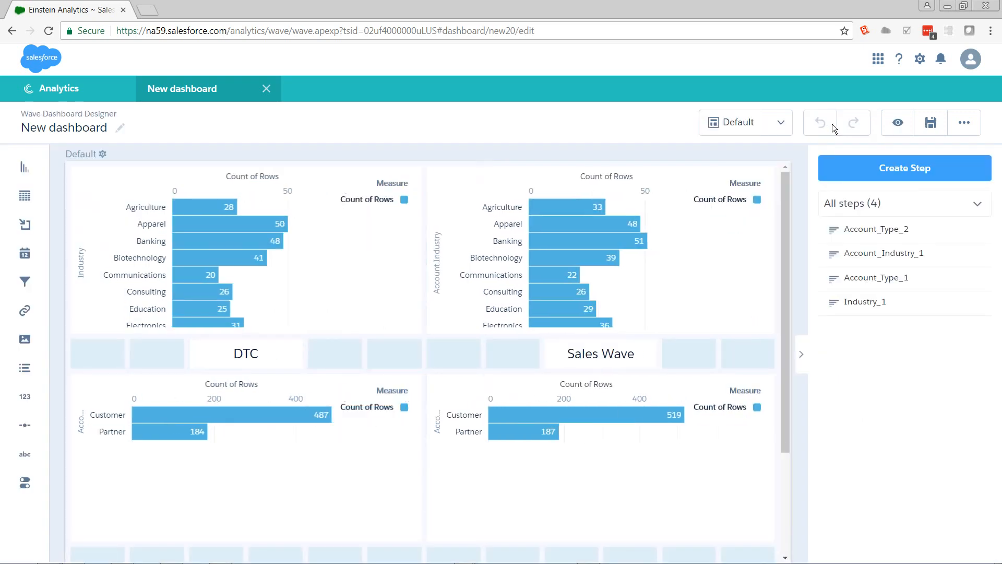
Step: Delete the filters block with the Industry_1 selection binding from the Account_Industry_1 query in the dashboard JSON and apply the change
{"action": "key", "text": "ctrl+e"}
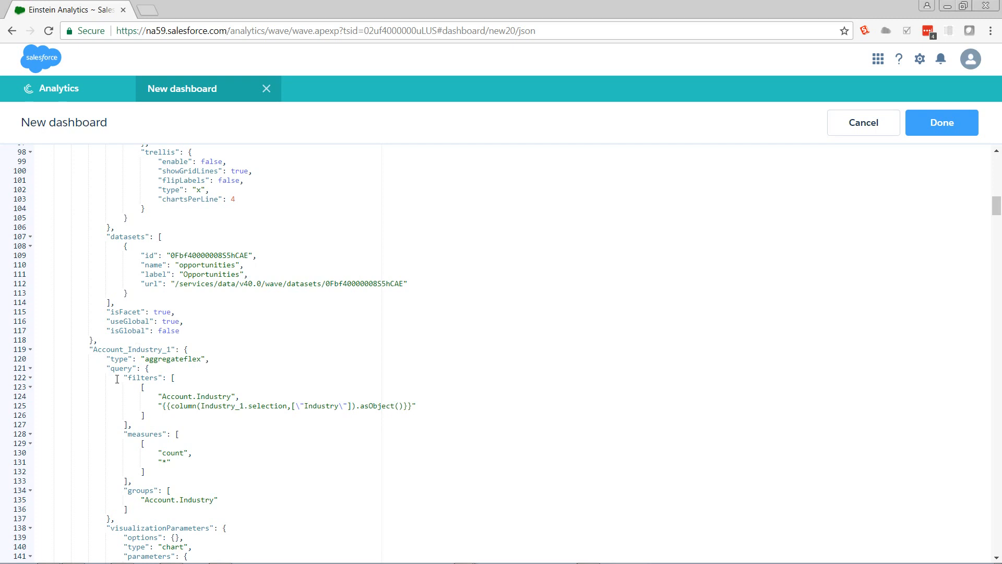
{"action": "left_click_drag", "start_coordinate": [124, 378], "coordinate": [179, 427]}
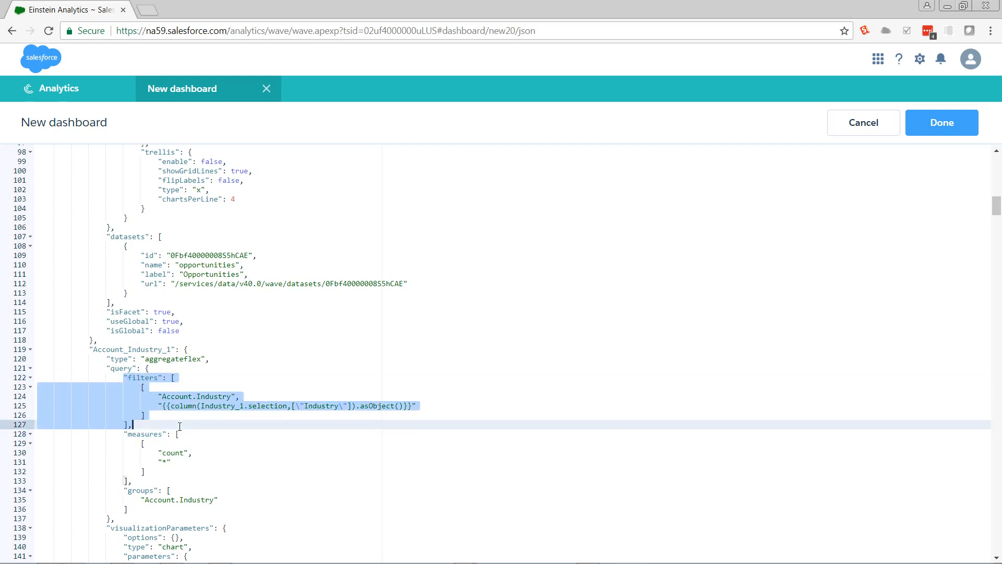
{"action": "key", "text": "BackSpace"}
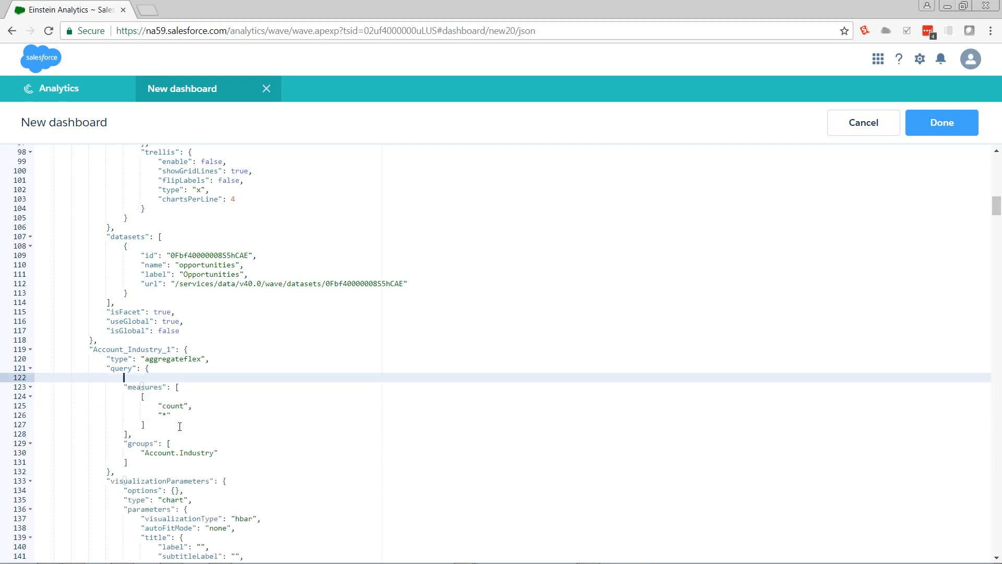
{"action": "left_click", "coordinate": [929, 130]}
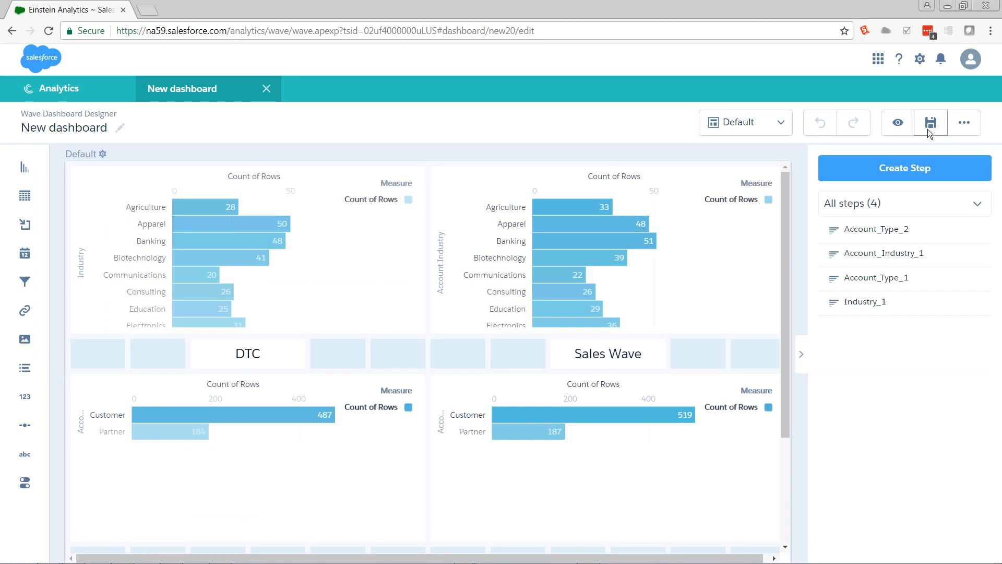
Step: Preview the dashboard, toggle Biotechnology in the DTC Industry chart and Banking in the Sales Wave one, and return to editing
{"action": "left_click", "coordinate": [899, 123]}
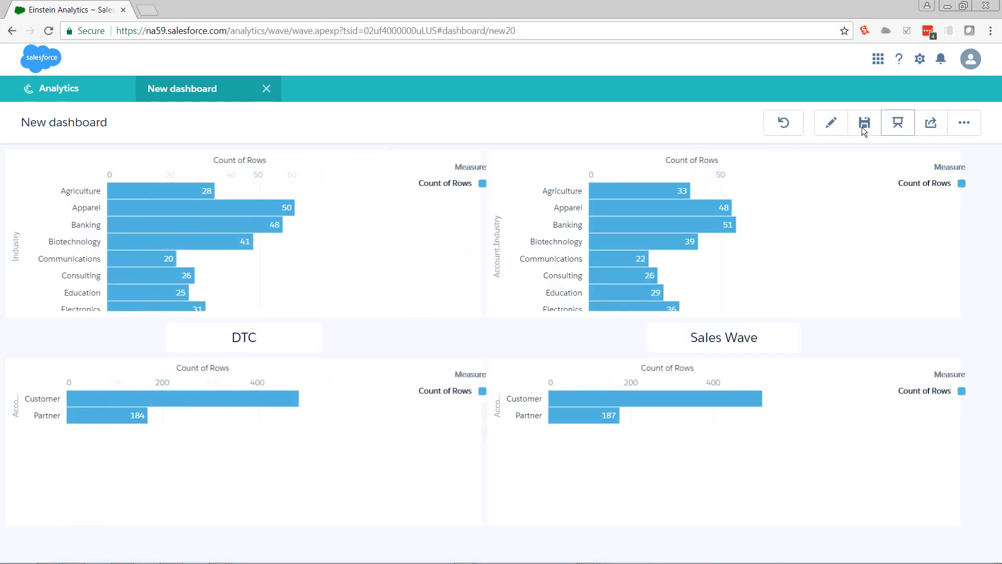
{"action": "left_click", "coordinate": [207, 240]}
{"action": "left_click", "coordinate": [207, 240]}
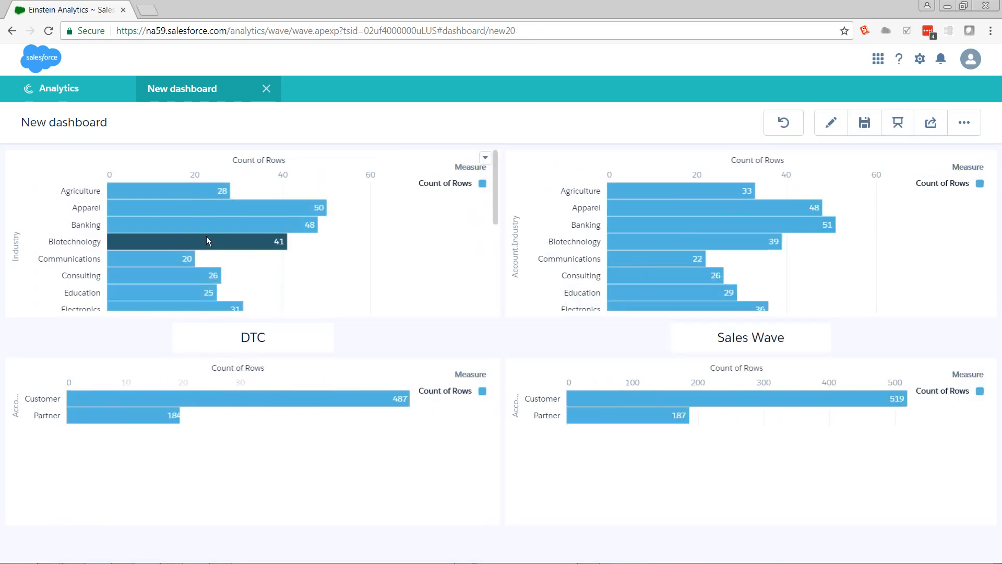
{"action": "left_click", "coordinate": [727, 222]}
{"action": "left_click", "coordinate": [728, 224]}
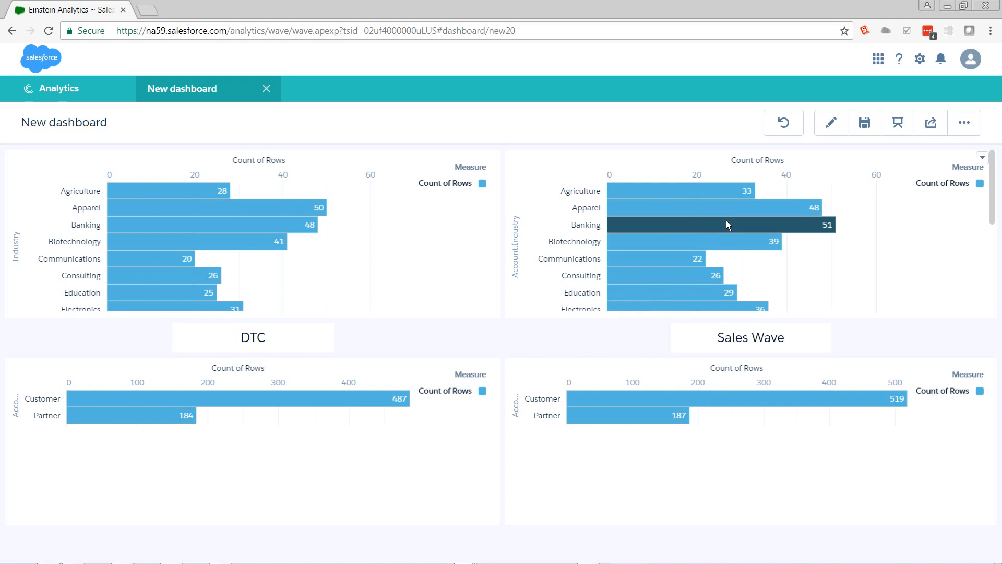
{"action": "left_click", "coordinate": [830, 124]}
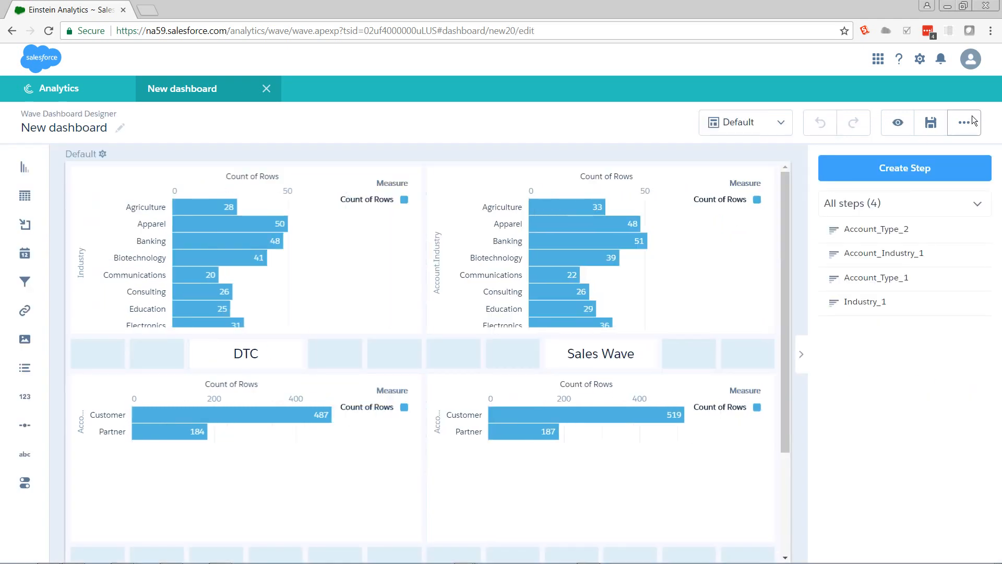
Step: Start a new data source connection for the dashboard and name it Industry
{"action": "left_click", "coordinate": [972, 120]}
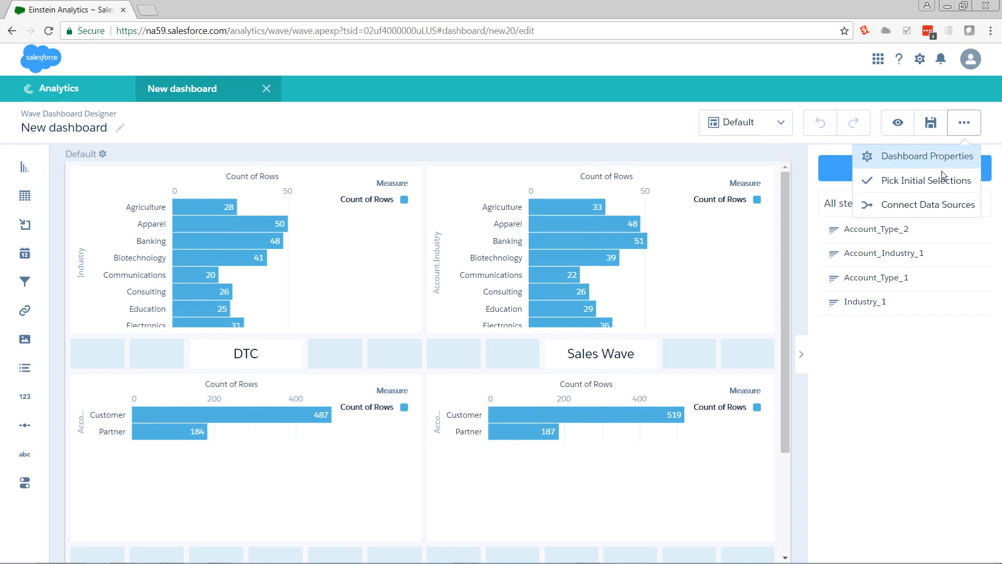
{"action": "left_click", "coordinate": [910, 203]}
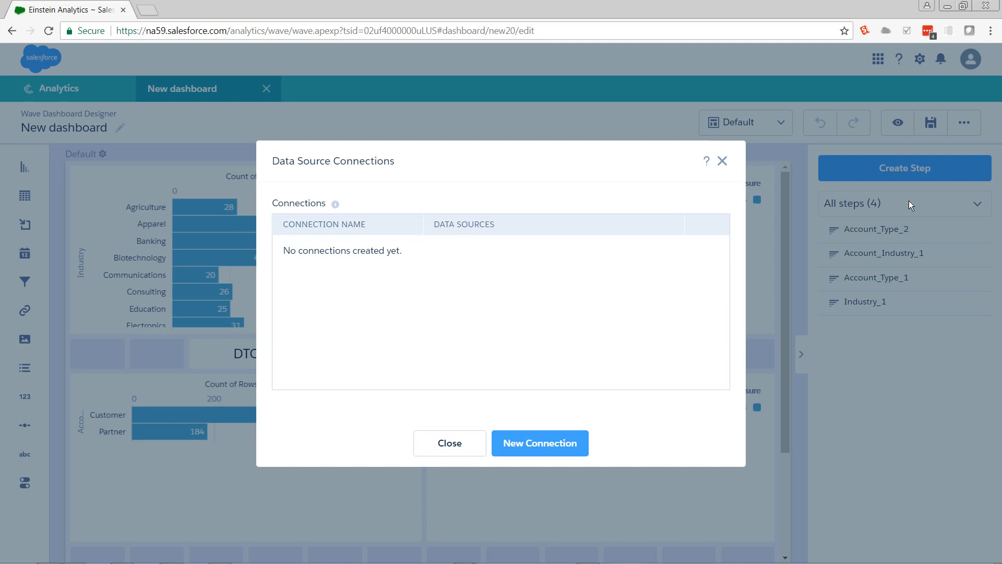
{"action": "left_click", "coordinate": [557, 443]}
{"action": "type", "text": "I"}
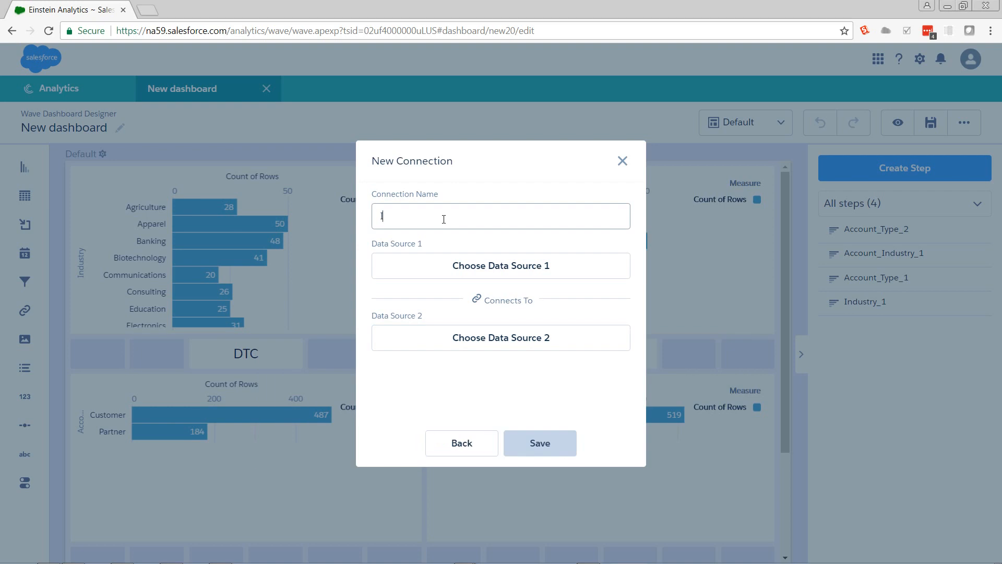
{"action": "type", "text": "ndustry"}
Step: Set the connection's first data source to the Industry field of the DTC_Opportunity_SAMPLE dataset
{"action": "left_click", "coordinate": [488, 266]}
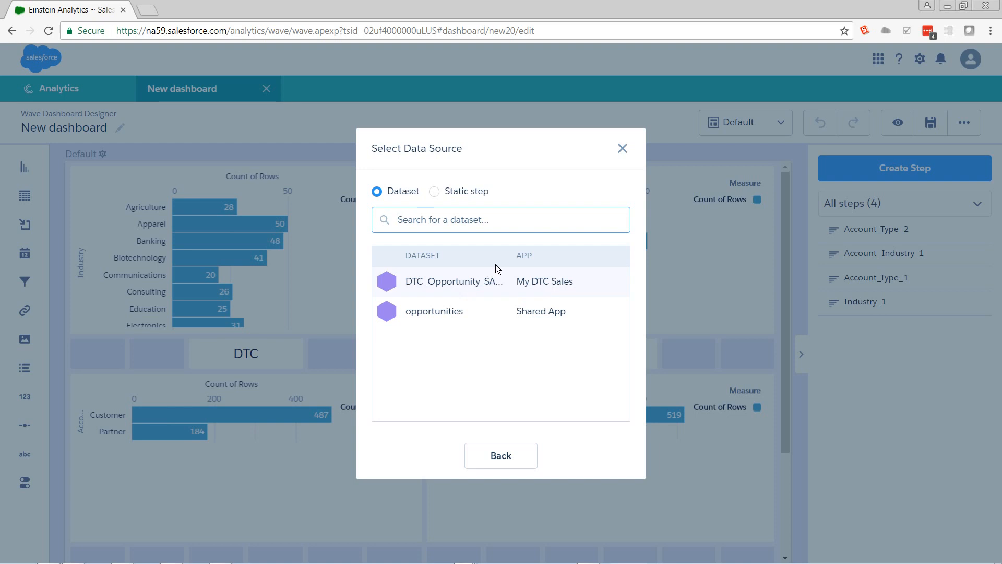
{"action": "left_click", "coordinate": [487, 287]}
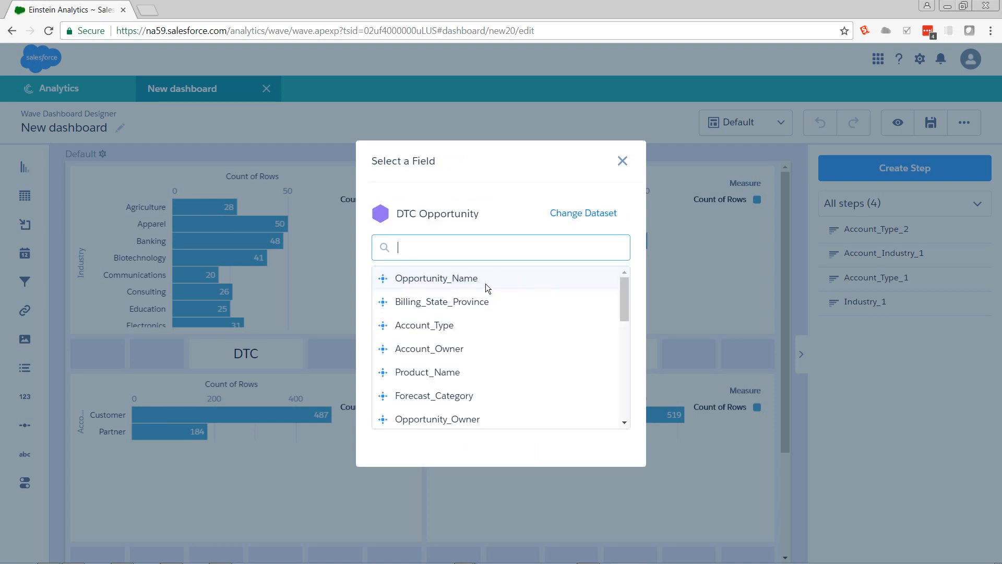
{"action": "type", "text": "In"}
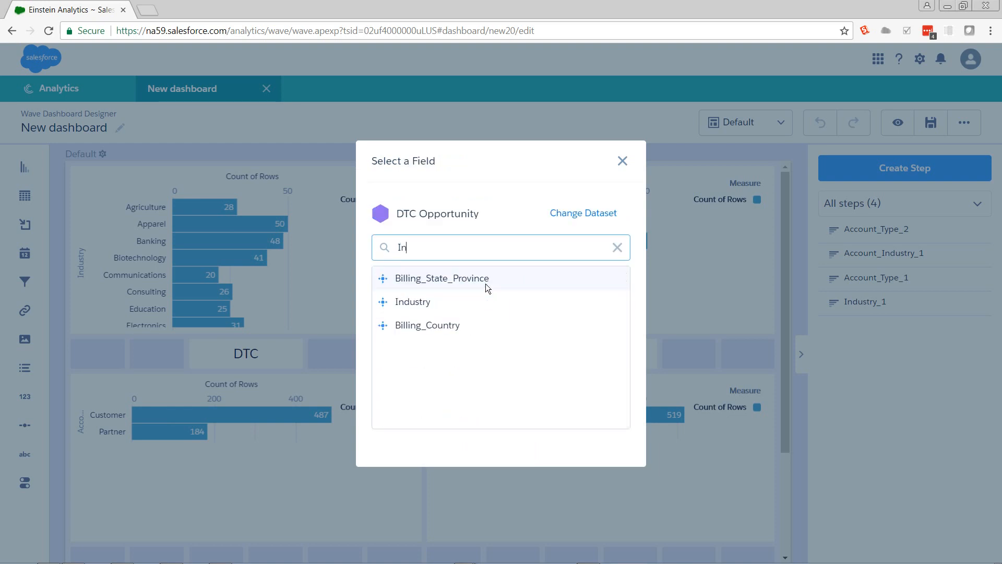
{"action": "left_click", "coordinate": [459, 303]}
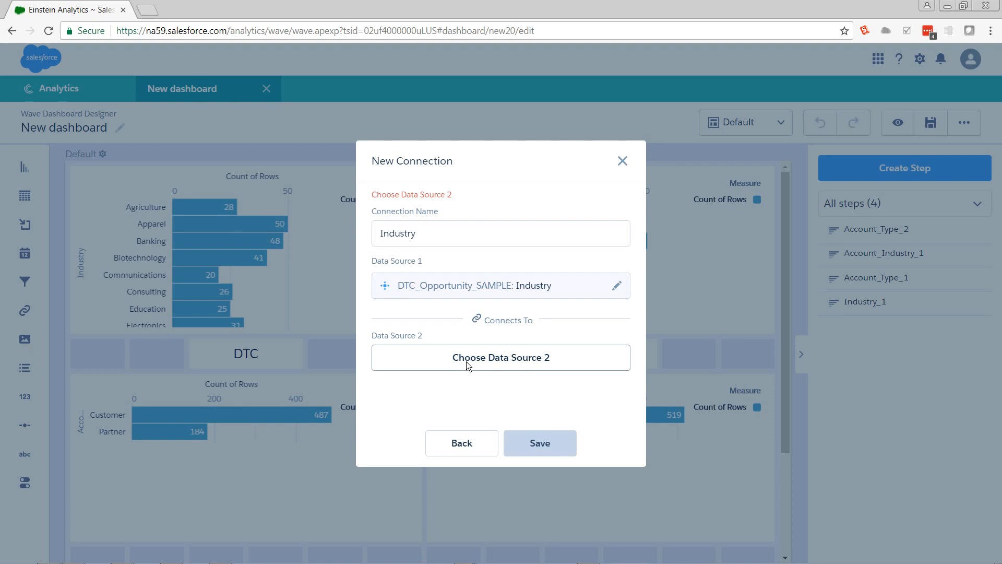
Step: Set the second data source to Account.Industry from the opportunities dataset, save the connection and close the connections dialog
{"action": "left_click", "coordinate": [466, 361]}
{"action": "left_click", "coordinate": [440, 307]}
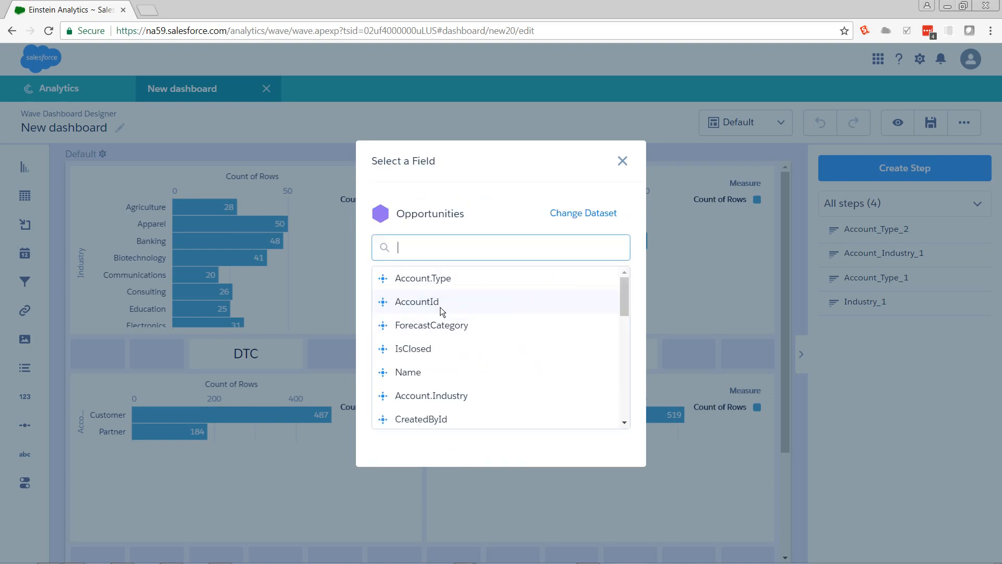
{"action": "type", "text": "in"}
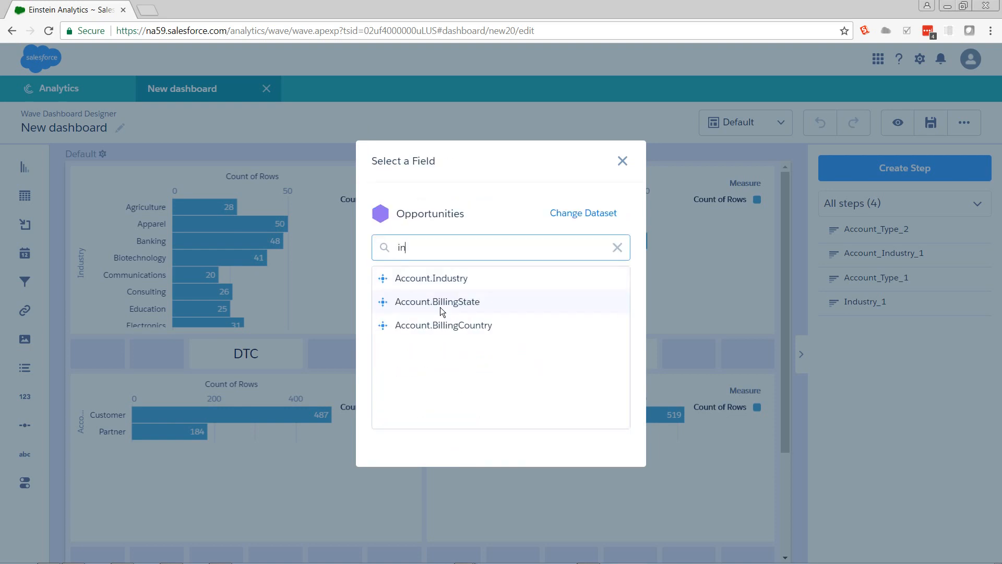
{"action": "left_click", "coordinate": [452, 282]}
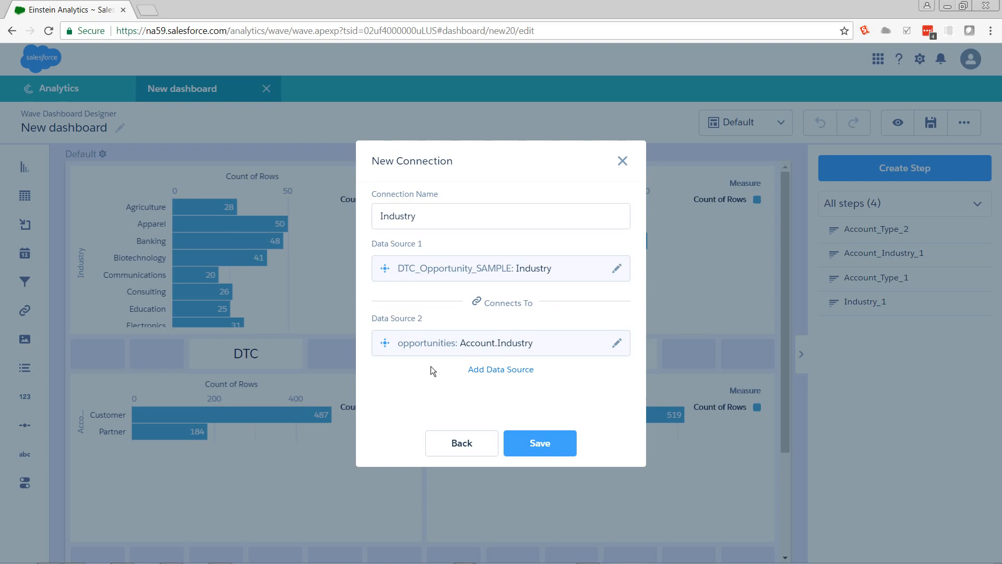
{"action": "left_click", "coordinate": [530, 443]}
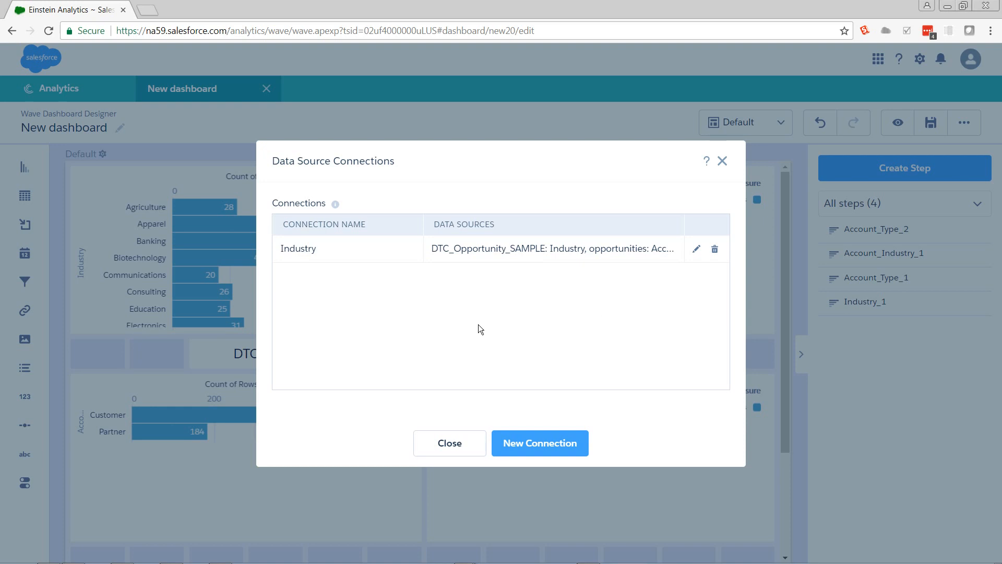
{"action": "left_click", "coordinate": [450, 444]}
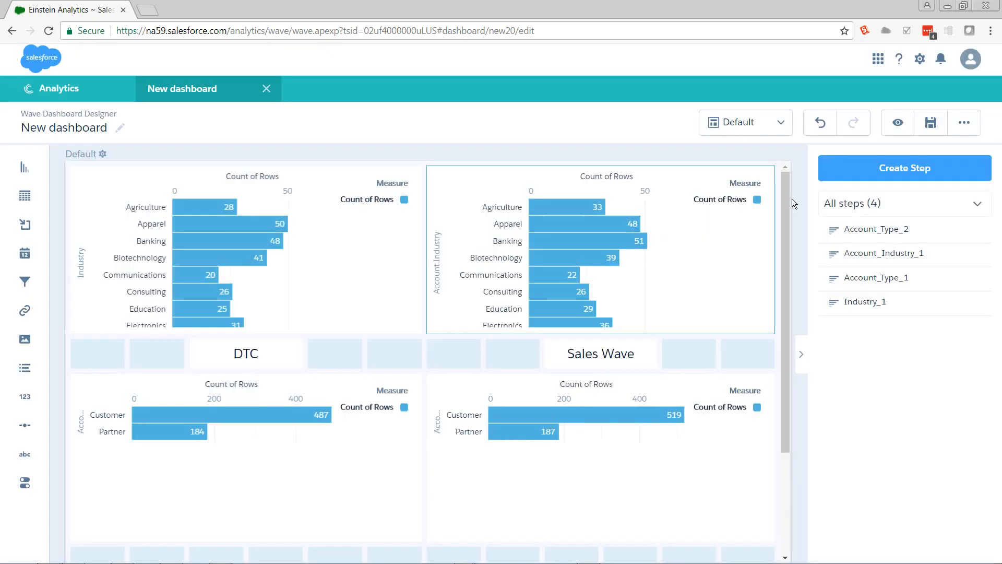
Step: Preview the dashboard, select Agriculture in the DTC Industry chart and inspect both Sales Wave charts
{"action": "left_click", "coordinate": [898, 124]}
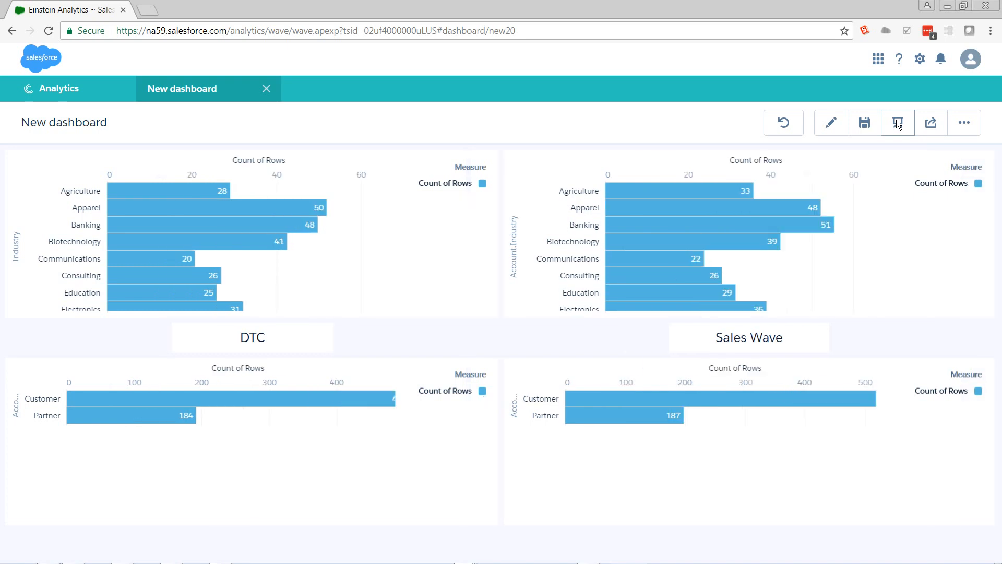
{"action": "left_click", "coordinate": [198, 191]}
{"action": "mouse_move", "coordinate": [586, 190]}
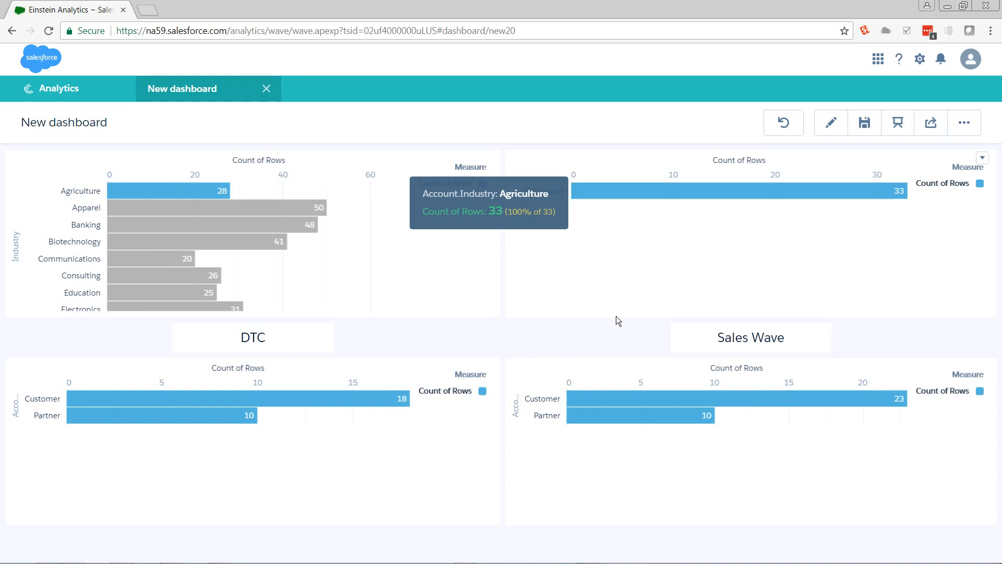
{"action": "mouse_move", "coordinate": [624, 399]}
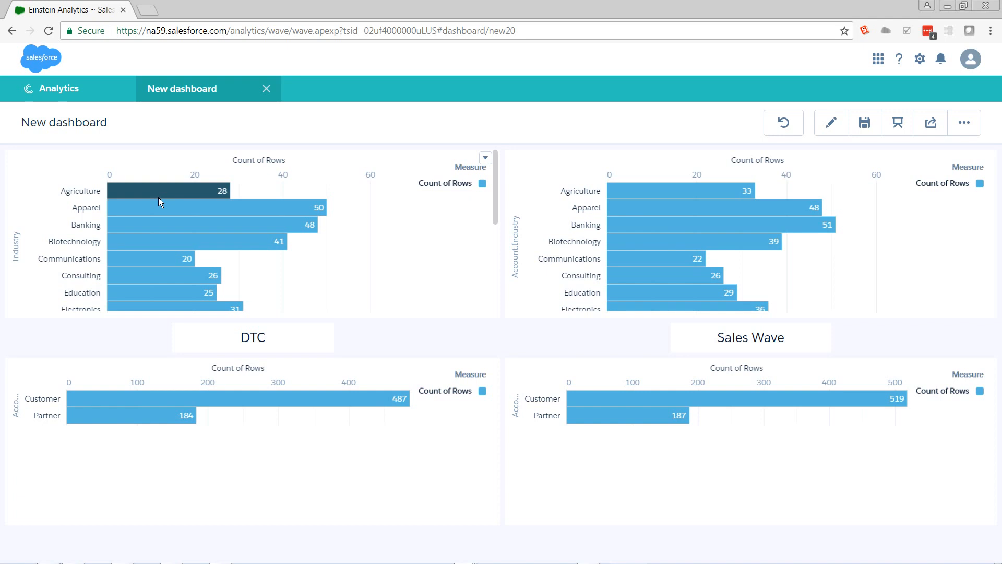
Step: Test the connection in the opposite direction by selecting and clearing Agriculture in the Sales Wave Industry chart
{"action": "left_click", "coordinate": [639, 192]}
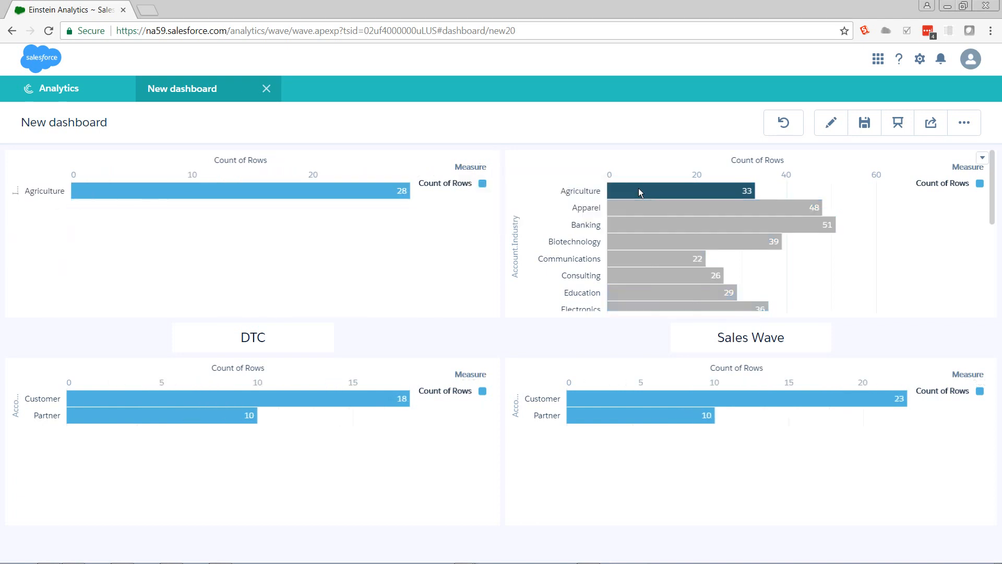
{"action": "left_click", "coordinate": [639, 192]}
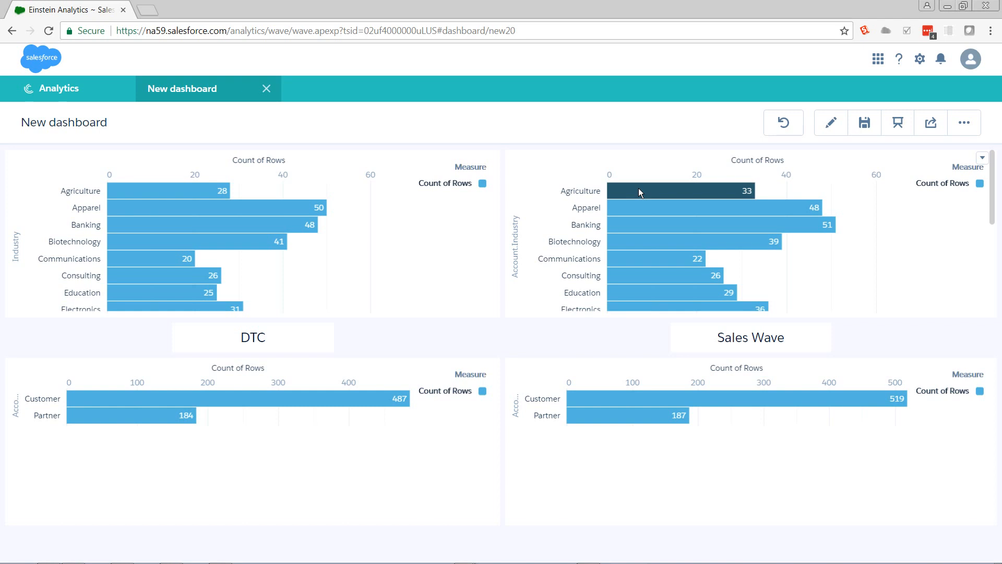
{"action": "left_click", "coordinate": [638, 191]}
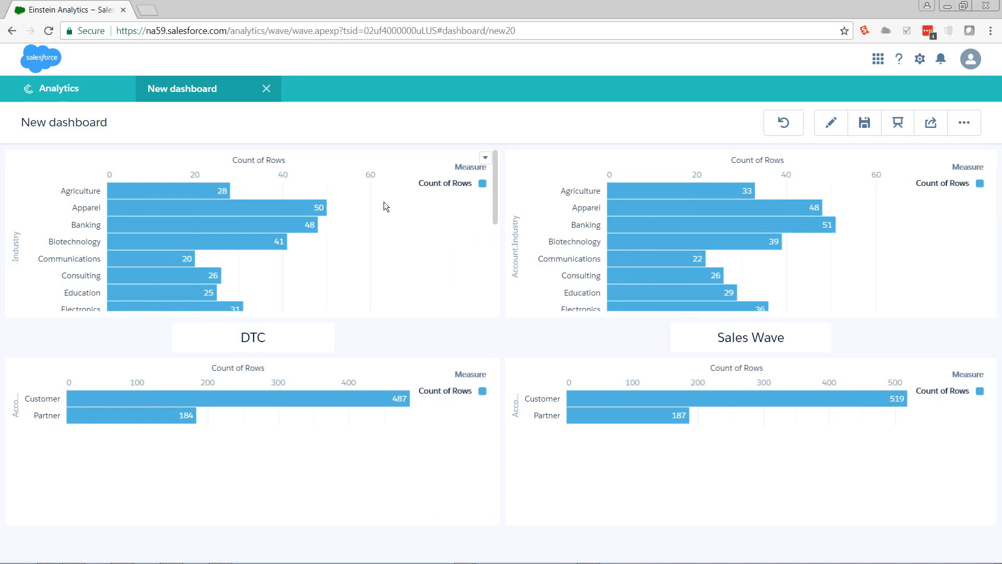
Step: Recheck both directions by selecting and clearing Agriculture in the DTC and Sales Wave Industry charts, and return to editing
{"action": "left_click", "coordinate": [202, 195]}
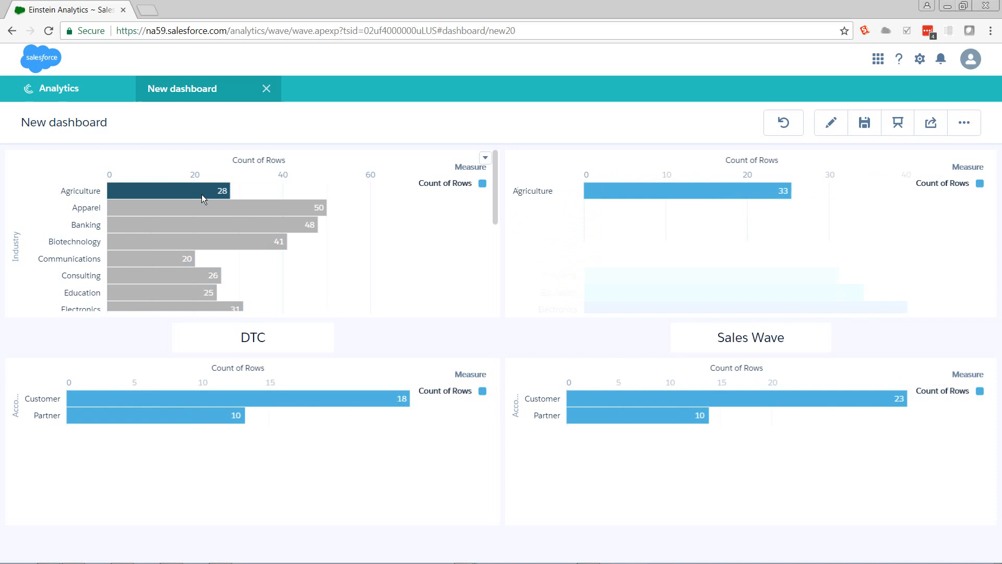
{"action": "left_click", "coordinate": [202, 194]}
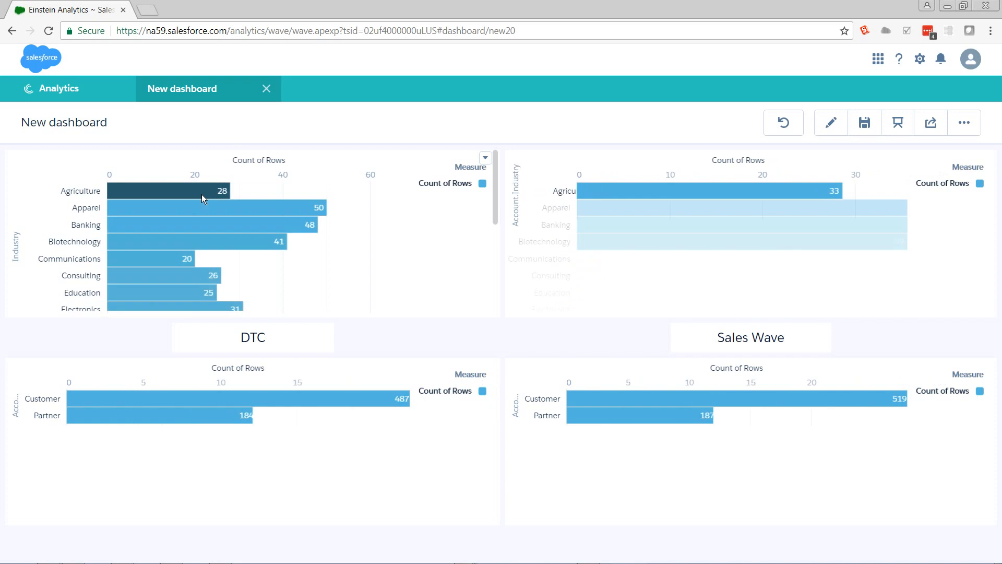
{"action": "left_click", "coordinate": [622, 192]}
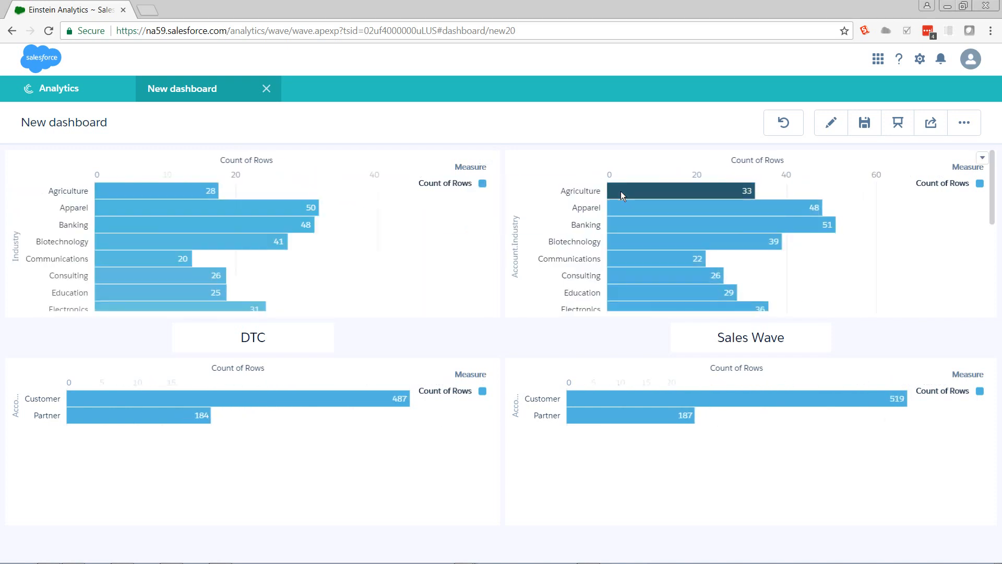
{"action": "left_click", "coordinate": [621, 191]}
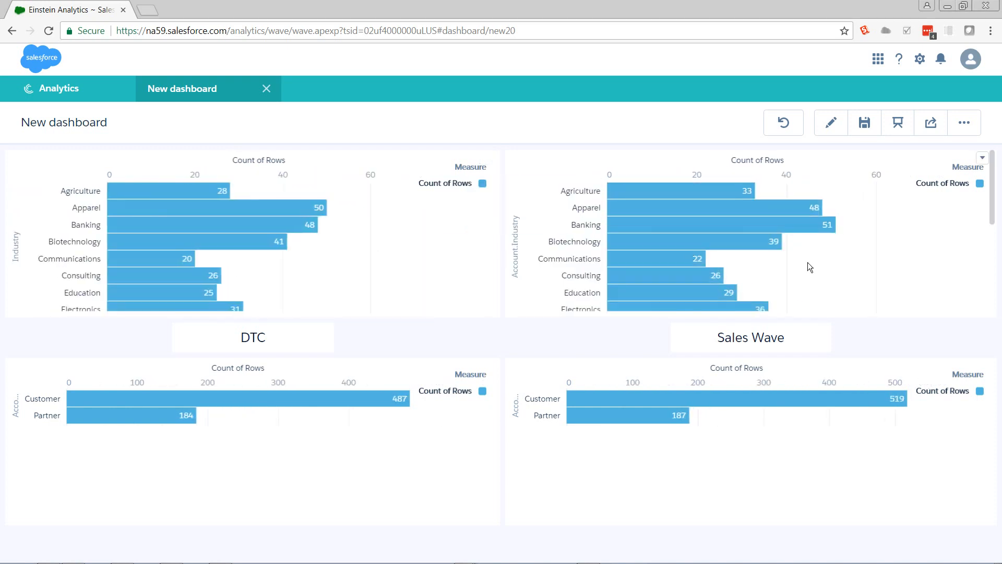
{"action": "left_click", "coordinate": [831, 125]}
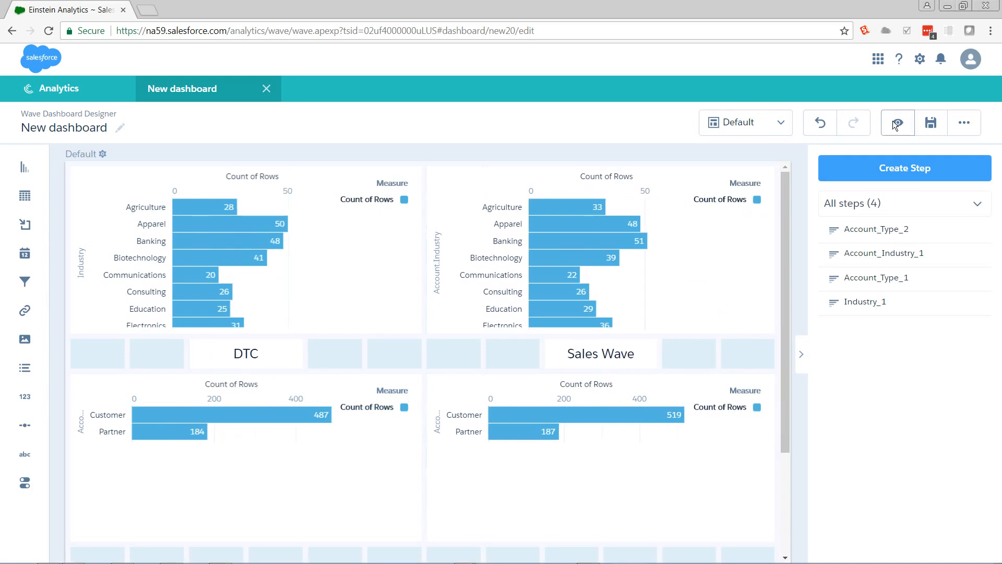
Step: Preview the dashboard again, select and clear Customer in the DTC account type chart, and select Biotechnology in the DTC Industry chart
{"action": "left_click", "coordinate": [896, 124]}
{"action": "left_click", "coordinate": [193, 396]}
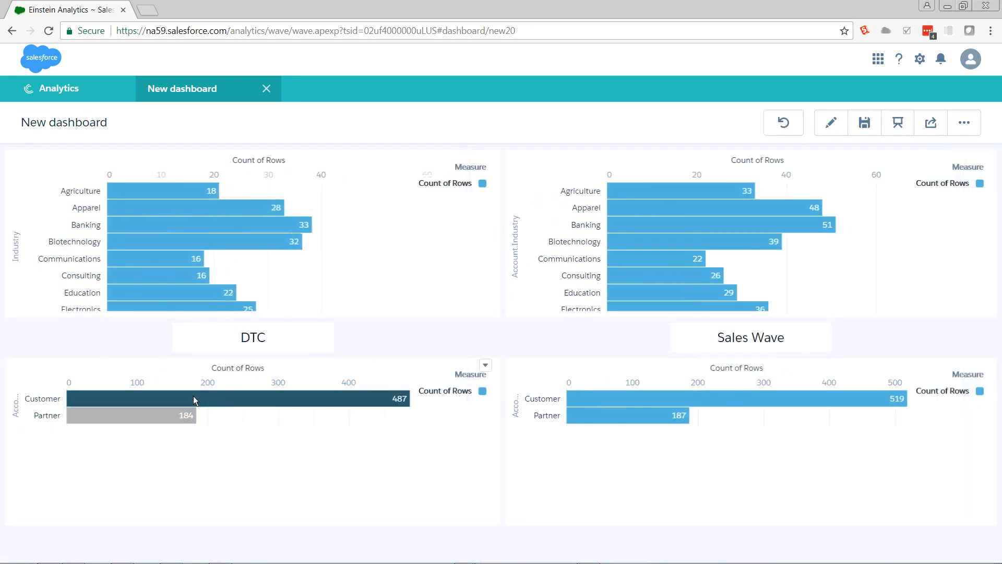
{"action": "left_click", "coordinate": [193, 396]}
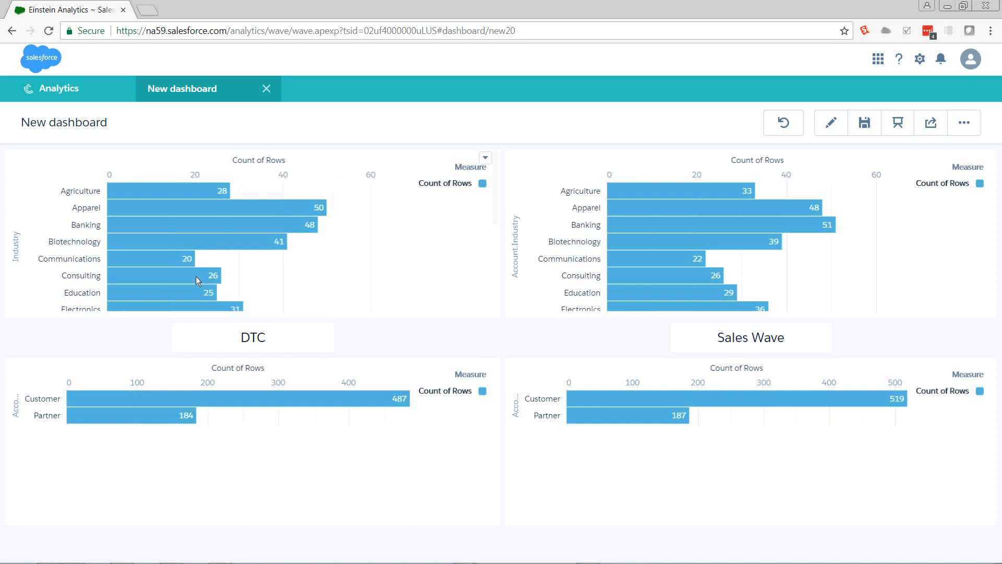
{"action": "left_click", "coordinate": [198, 243]}
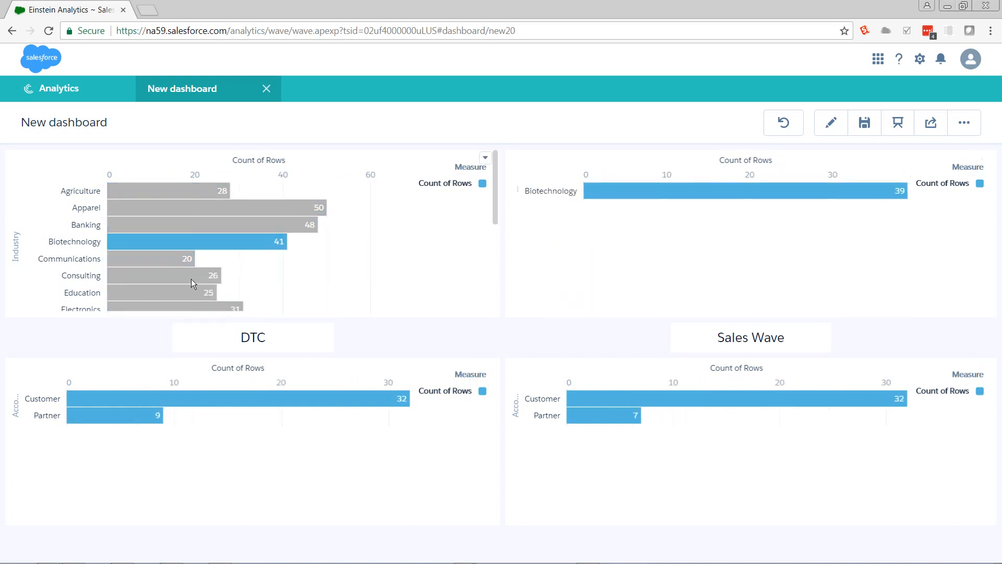
Step: Clear Biotechnology in the DTC Industry chart, return to editing, and start a new data source connection named Type
{"action": "left_click", "coordinate": [224, 242]}
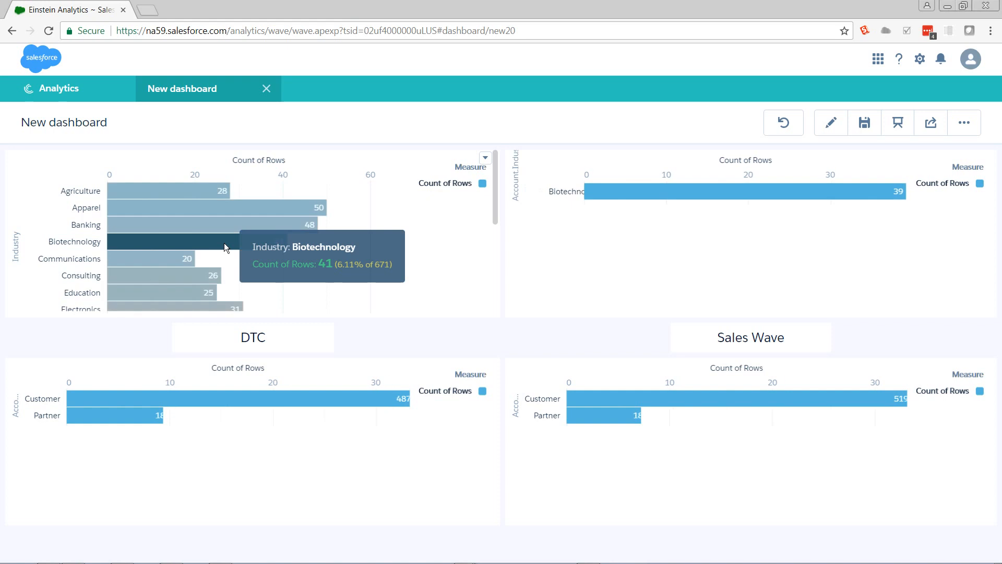
{"action": "left_click", "coordinate": [833, 125]}
{"action": "left_click", "coordinate": [965, 123]}
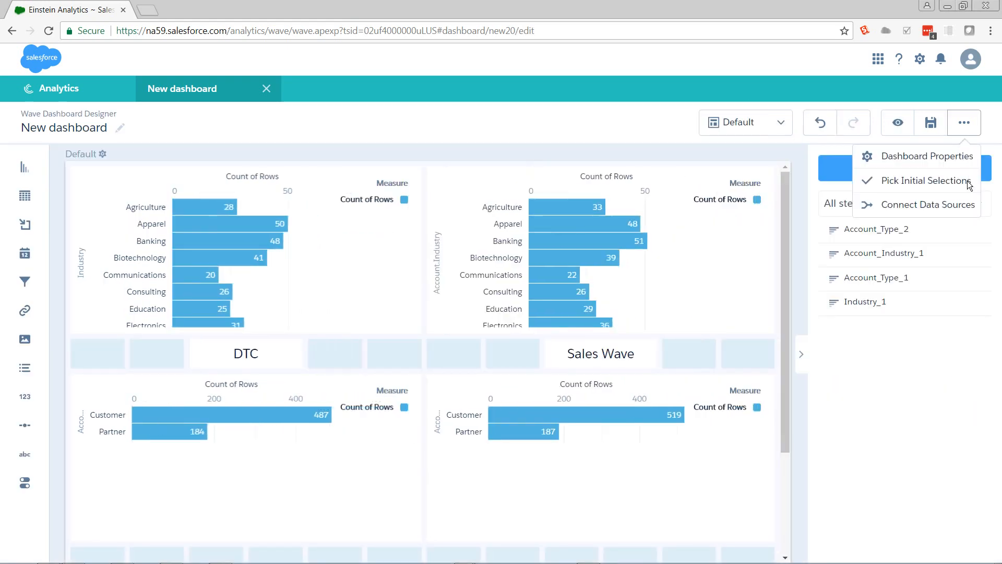
{"action": "left_click", "coordinate": [957, 209]}
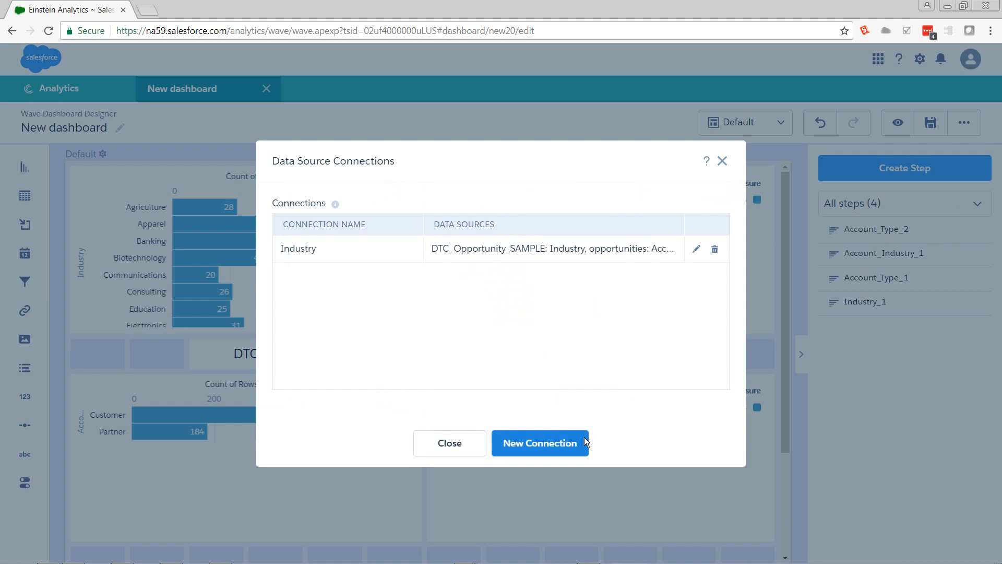
{"action": "left_click", "coordinate": [579, 443]}
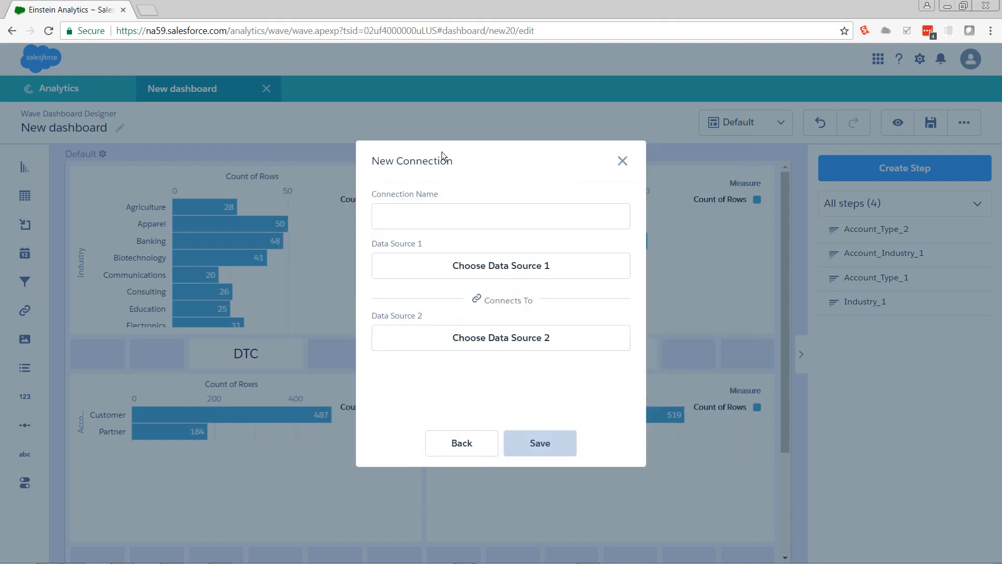
{"action": "left_click", "coordinate": [457, 217]}
{"action": "type", "text": "Ty"}
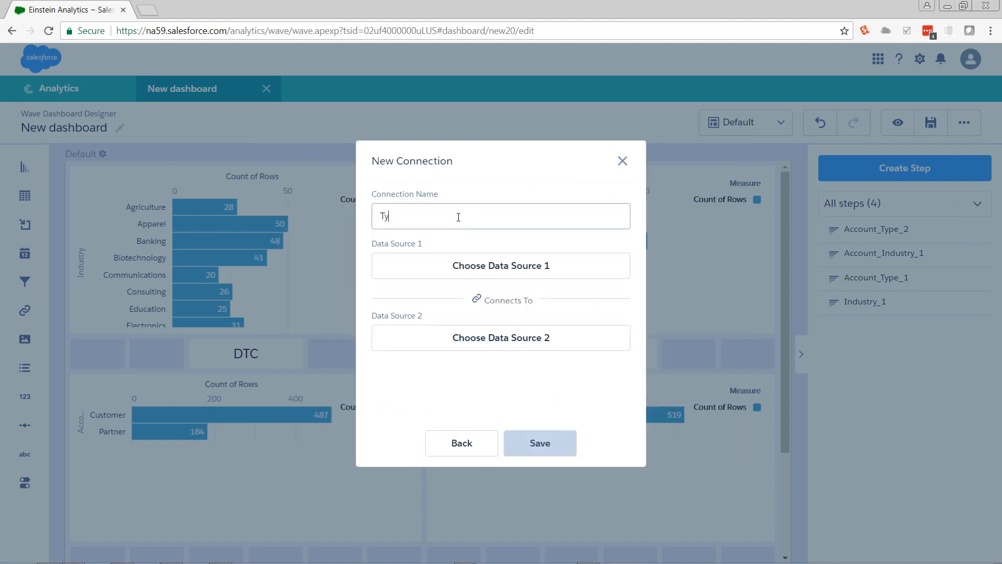
{"action": "type", "text": "pe"}
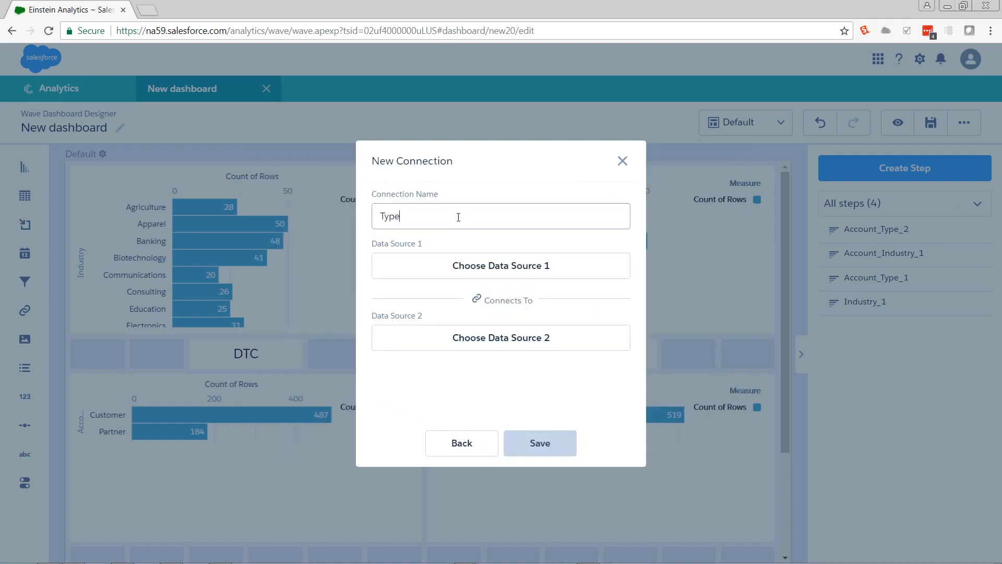
Step: Connect Account_Type from the DTC Opportunity dataset to Account.Type from Opportunities, save the connection and close the connections dialog
{"action": "left_click", "coordinate": [507, 265]}
{"action": "left_click", "coordinate": [491, 270]}
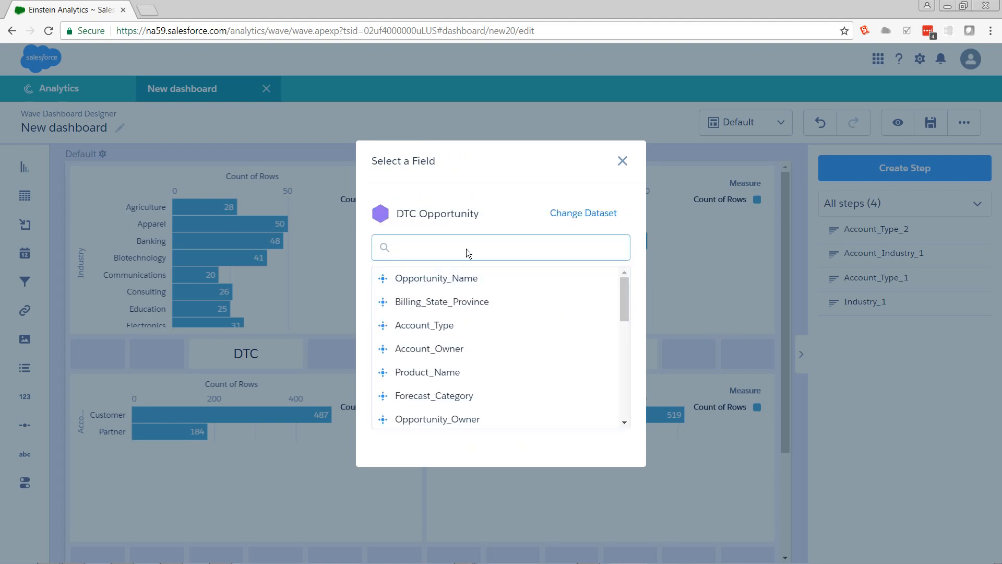
{"action": "left_click", "coordinate": [432, 326]}
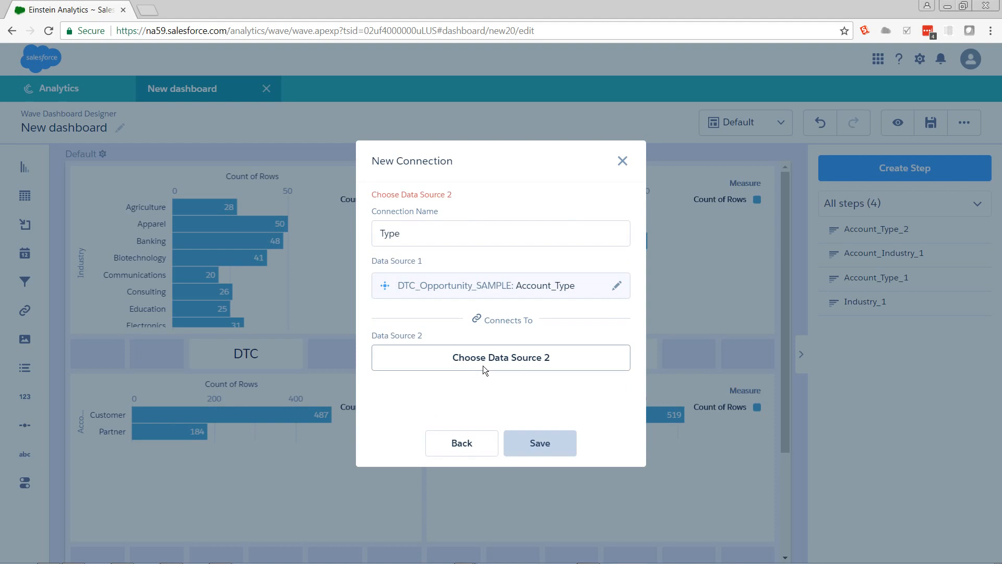
{"action": "left_click", "coordinate": [483, 365]}
{"action": "left_click", "coordinate": [418, 318]}
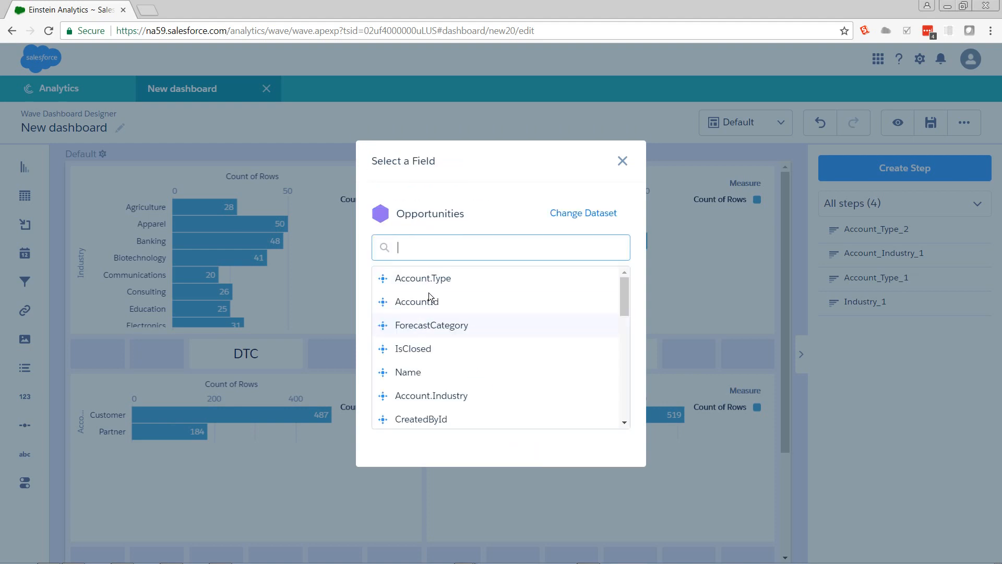
{"action": "left_click", "coordinate": [434, 277]}
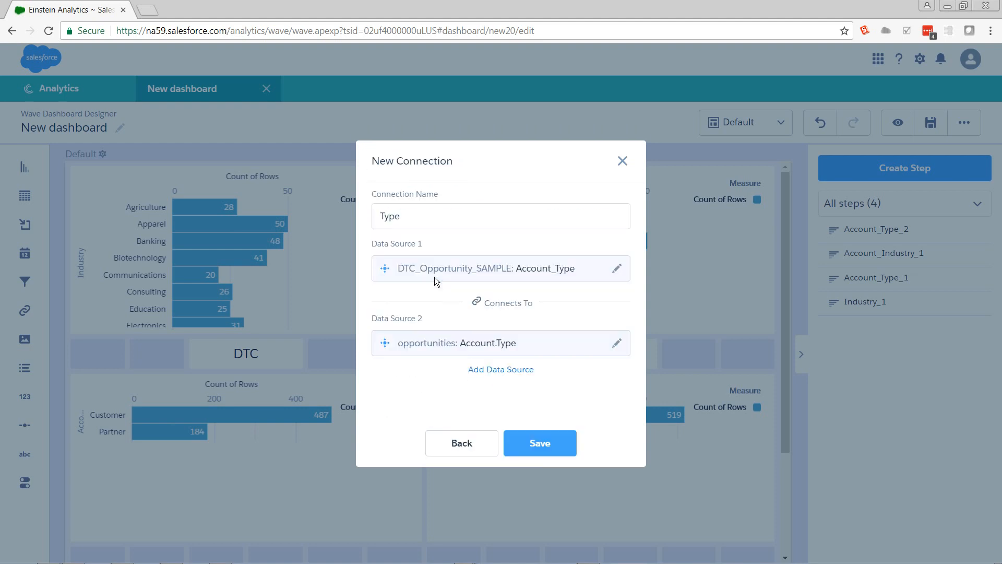
{"action": "left_click", "coordinate": [561, 445]}
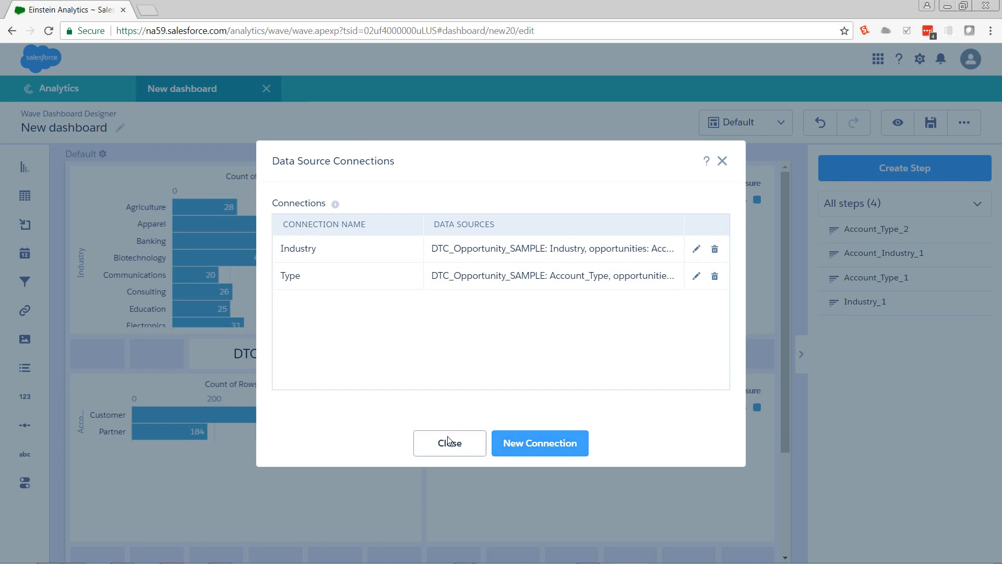
{"action": "left_click", "coordinate": [448, 441]}
{"action": "left_click", "coordinate": [447, 437]}
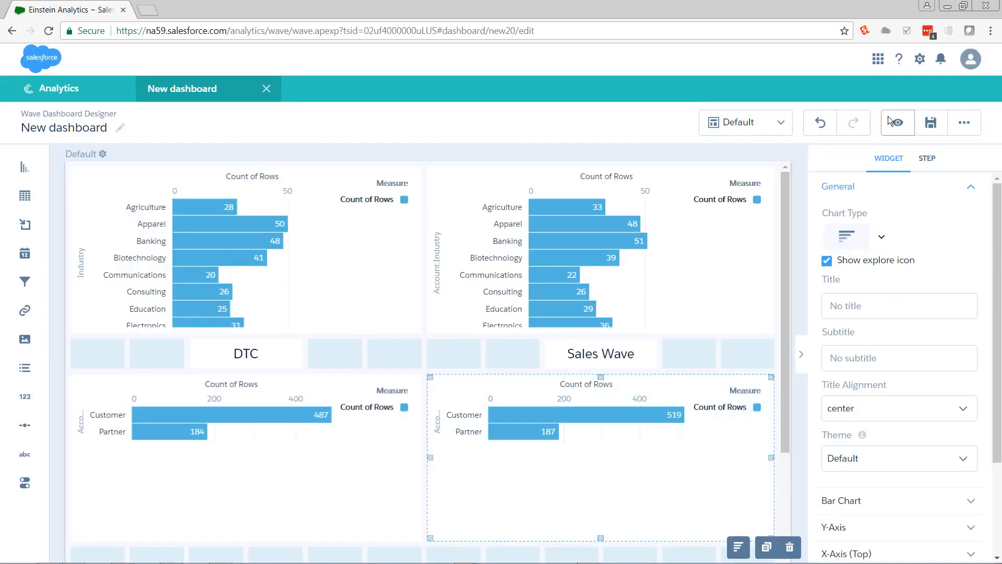
Step: Preview the dashboard and test the Type connection by selecting and clearing Customer in the DTC account type chart
{"action": "left_click", "coordinate": [897, 124]}
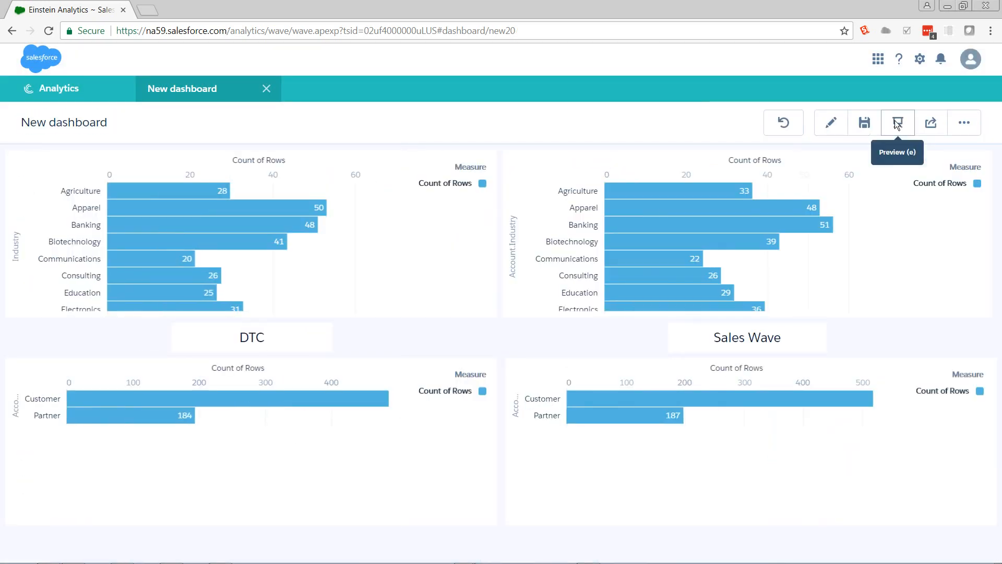
{"action": "left_click", "coordinate": [286, 400]}
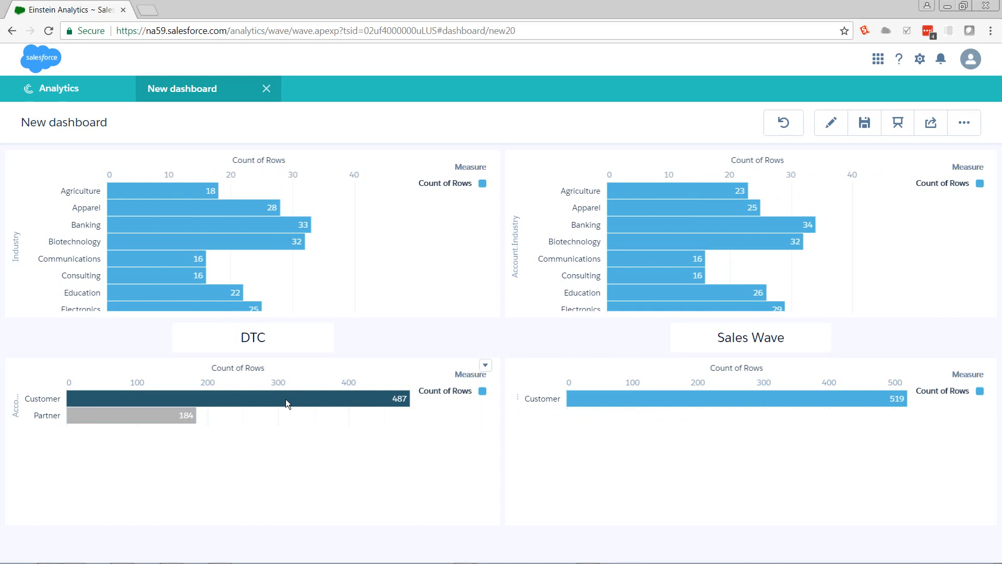
{"action": "left_click", "coordinate": [286, 399]}
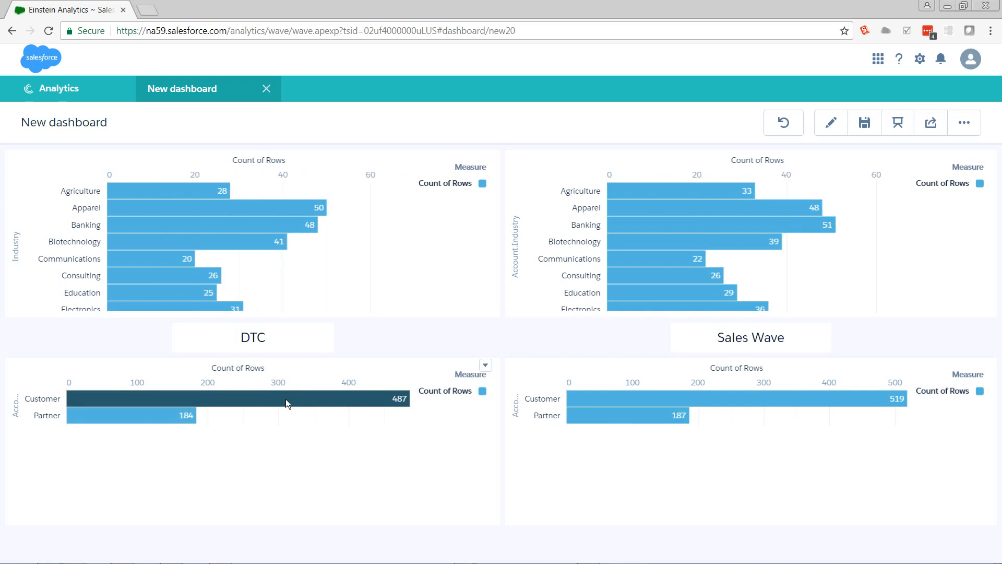